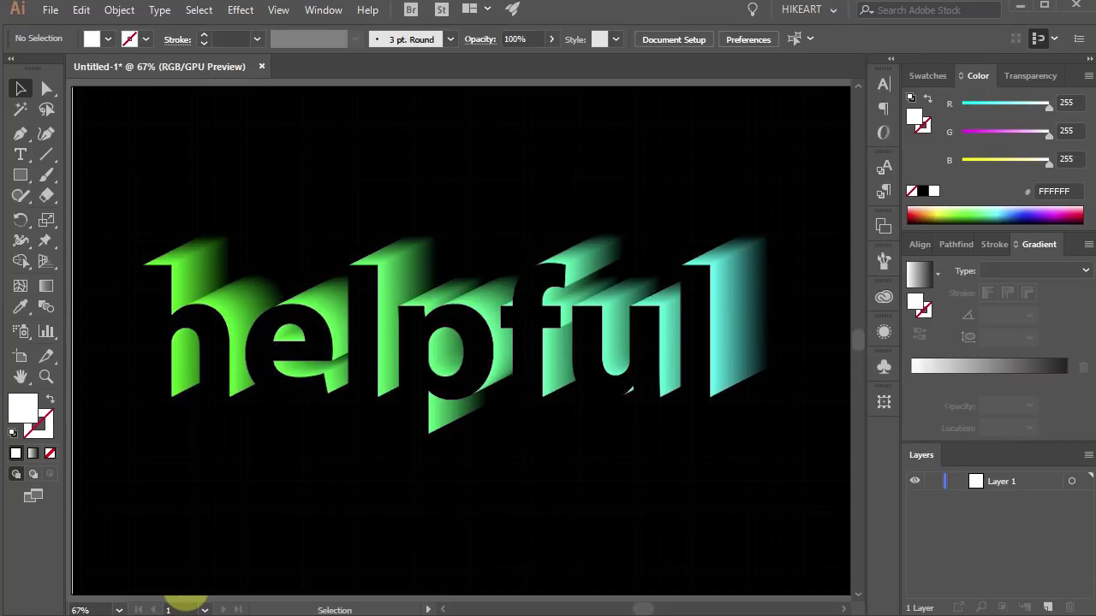
Reset to the default colours so black is the fill colour
key("a")
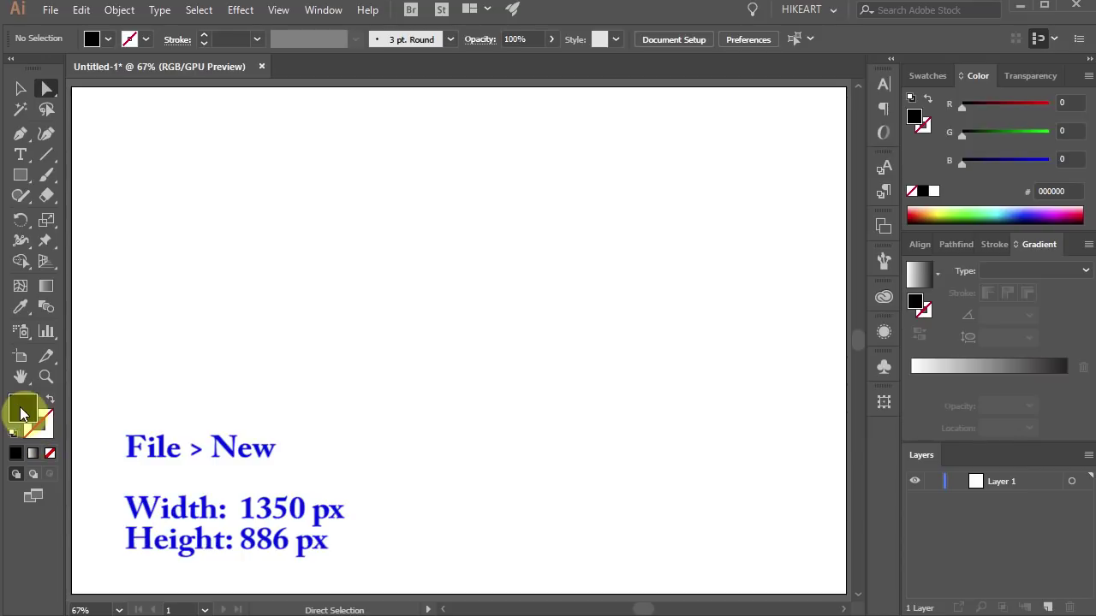
Draw an artboard-sized rectangle with a white-to-black gradient, lock Layer 1 and add Layer 2
key("m")
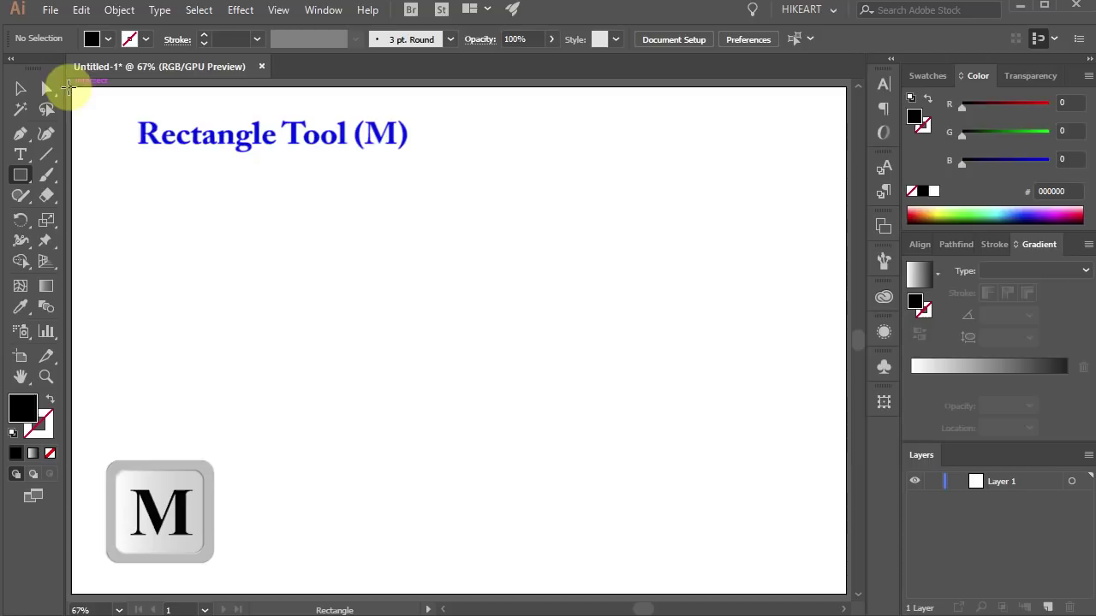
left_click_drag(73, 86, 844, 593)
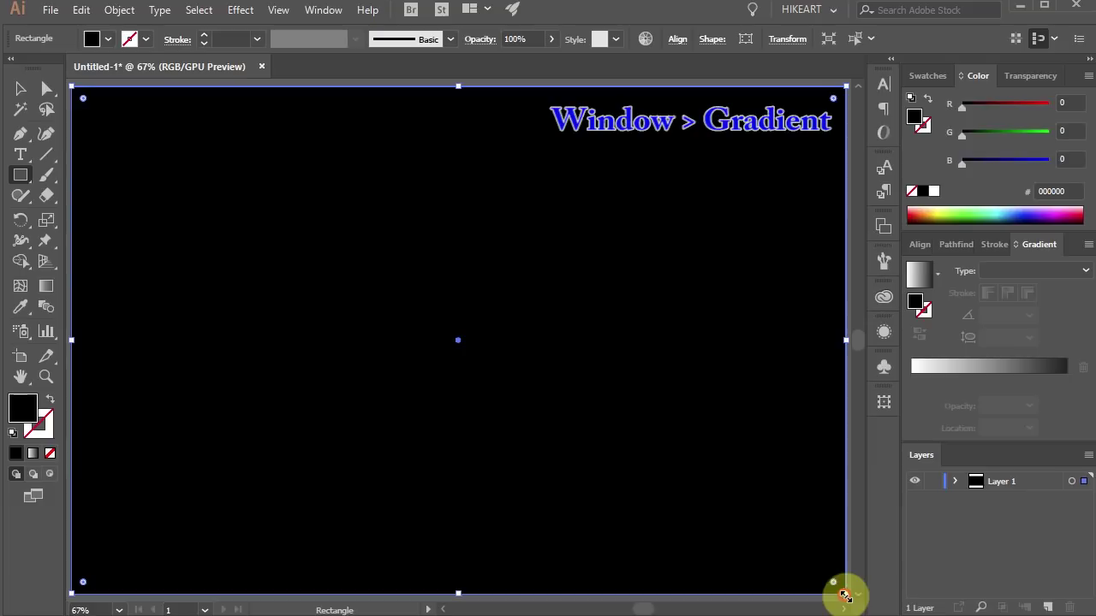
left_click(920, 285)
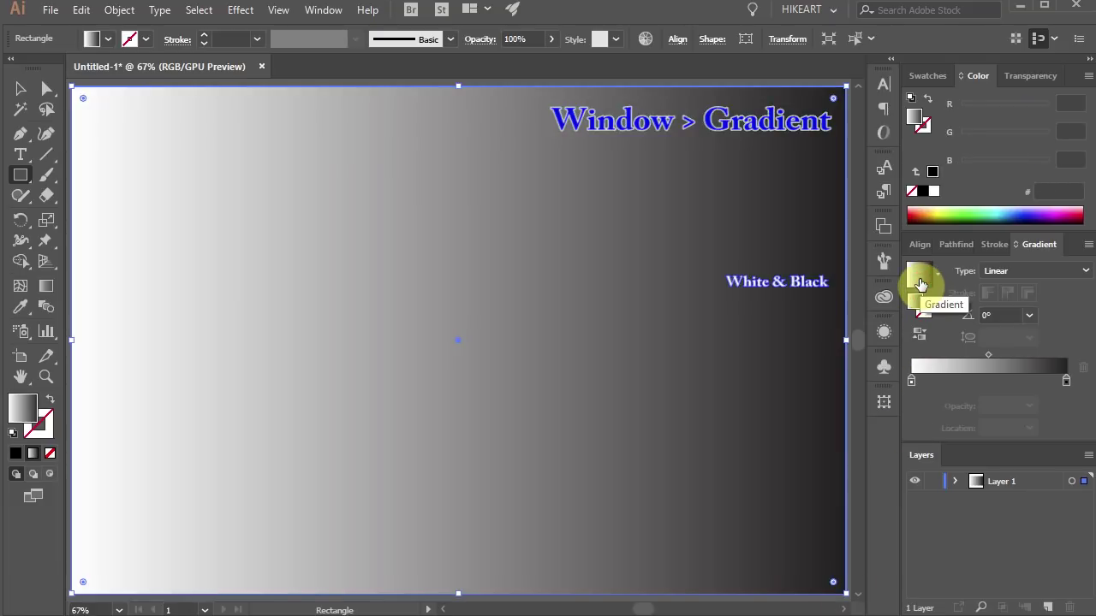
left_click(932, 483)
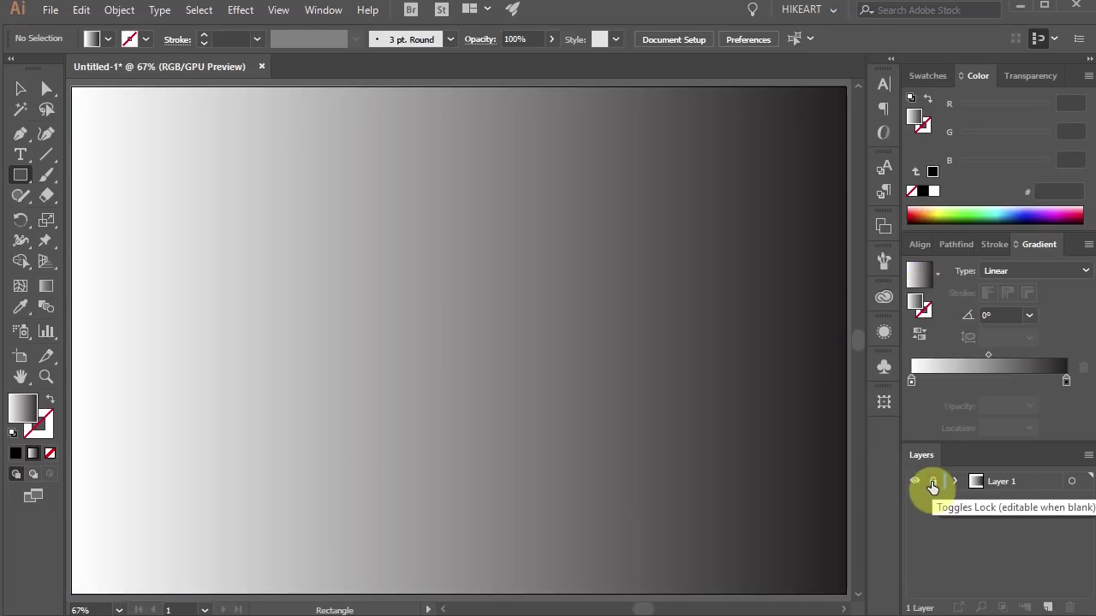
left_click(1047, 607)
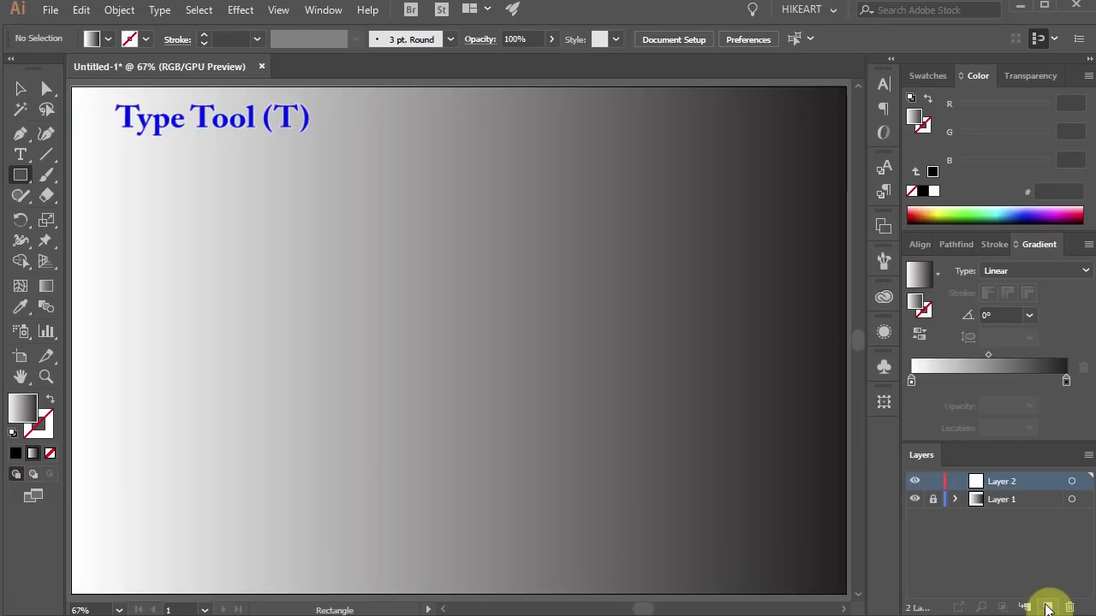
Type the word 'helpful' on the artboard with the Type tool
left_click(20, 155)
left_click(128, 387)
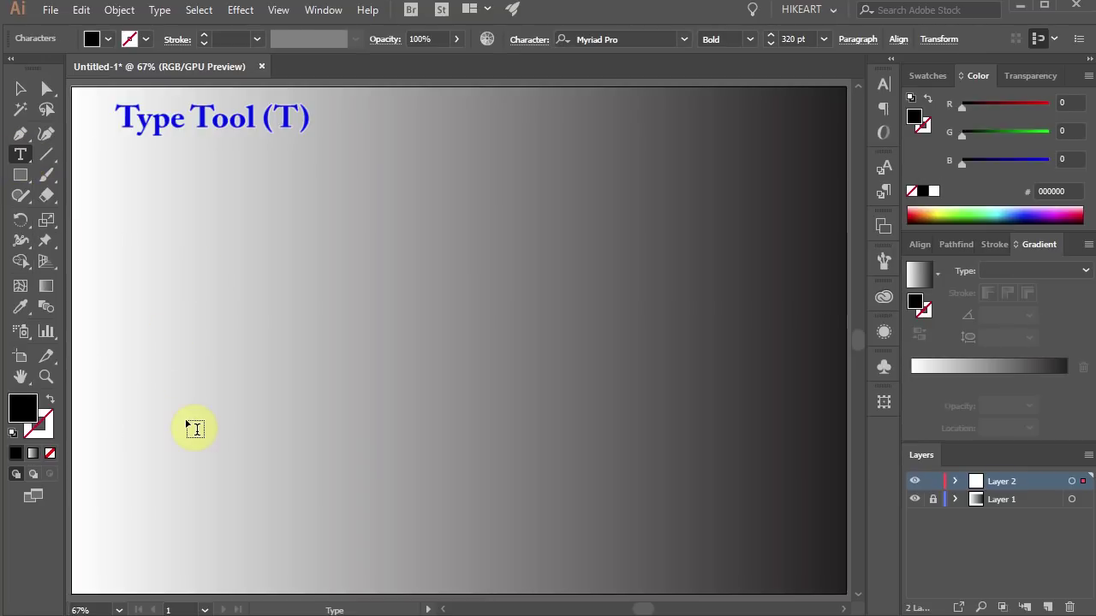
type("helpful")
key("Escape")
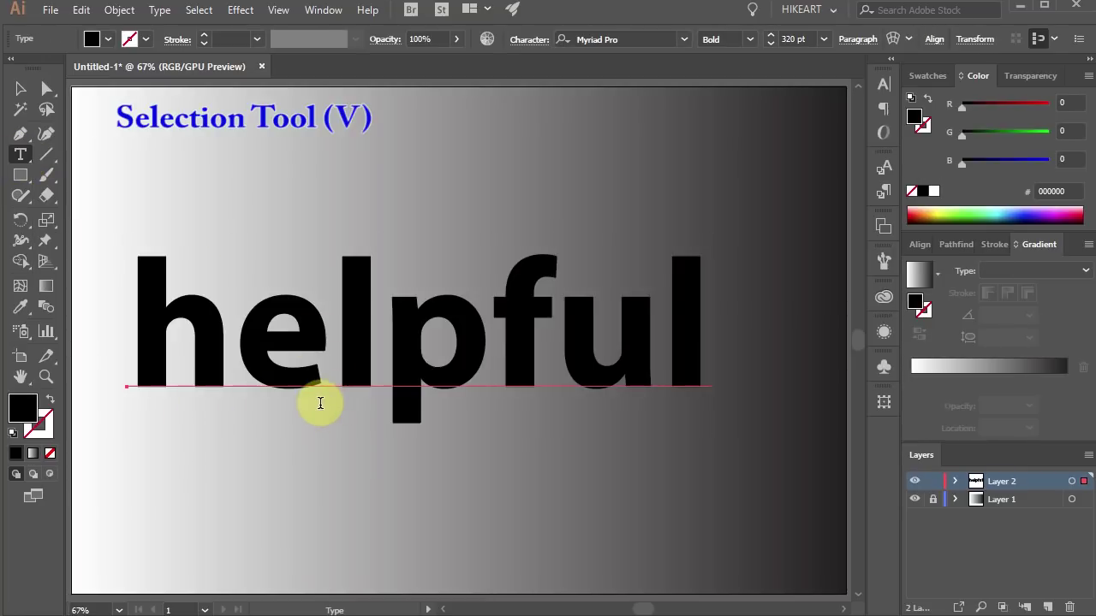
Convert the 'helpful' text to outlines and ungroup the letters
left_click(22, 90)
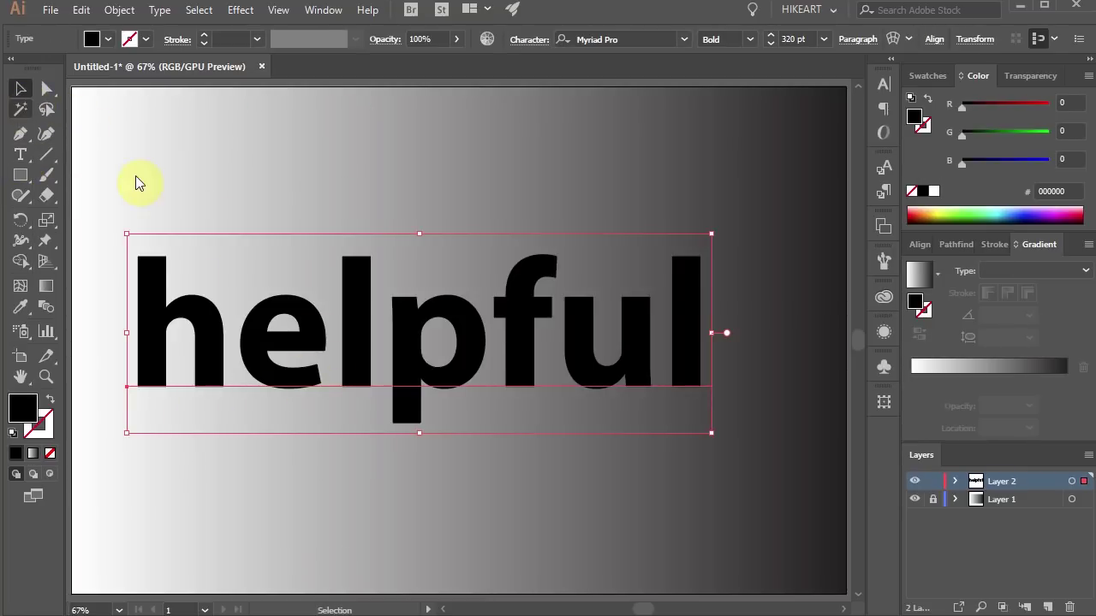
right_click(365, 214)
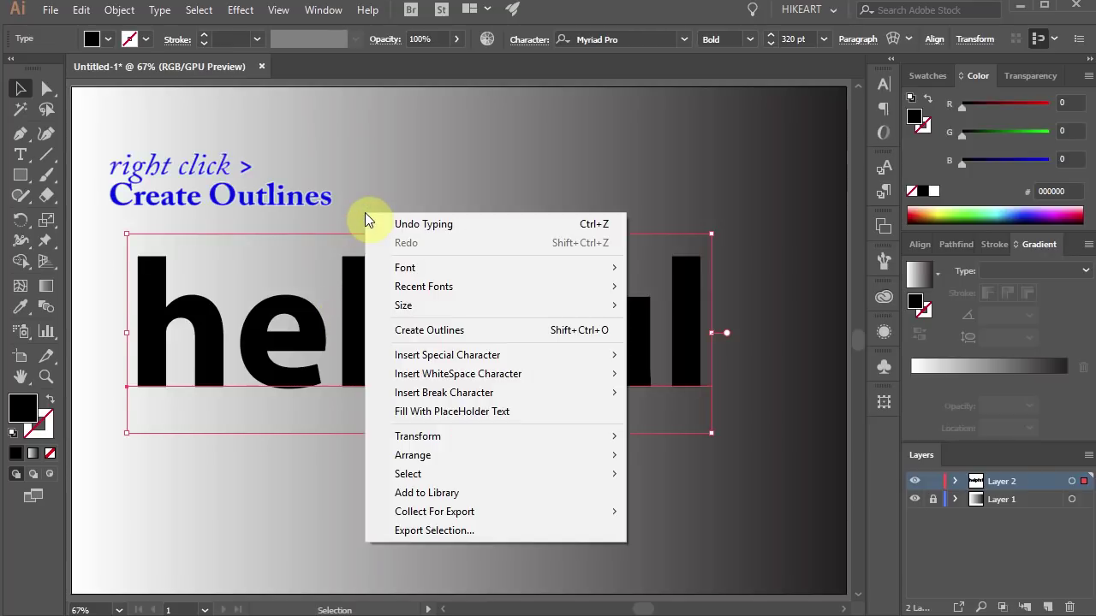
left_click(445, 330)
right_click(440, 233)
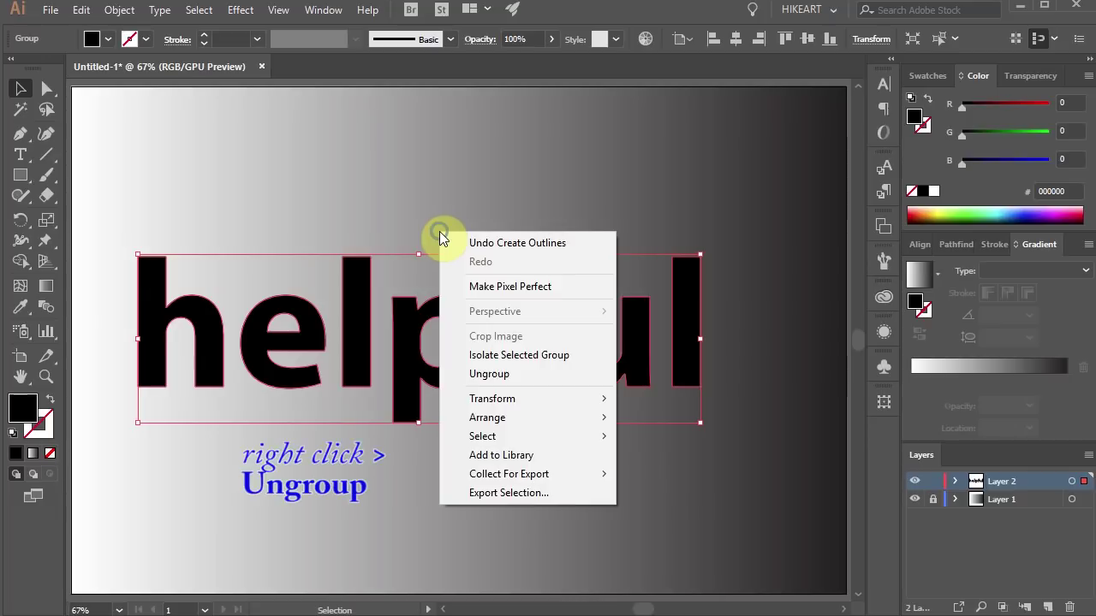
left_click(497, 374)
Select all the 'helpful' letters and make them one compound path, then expand Layer 2
left_click(487, 354)
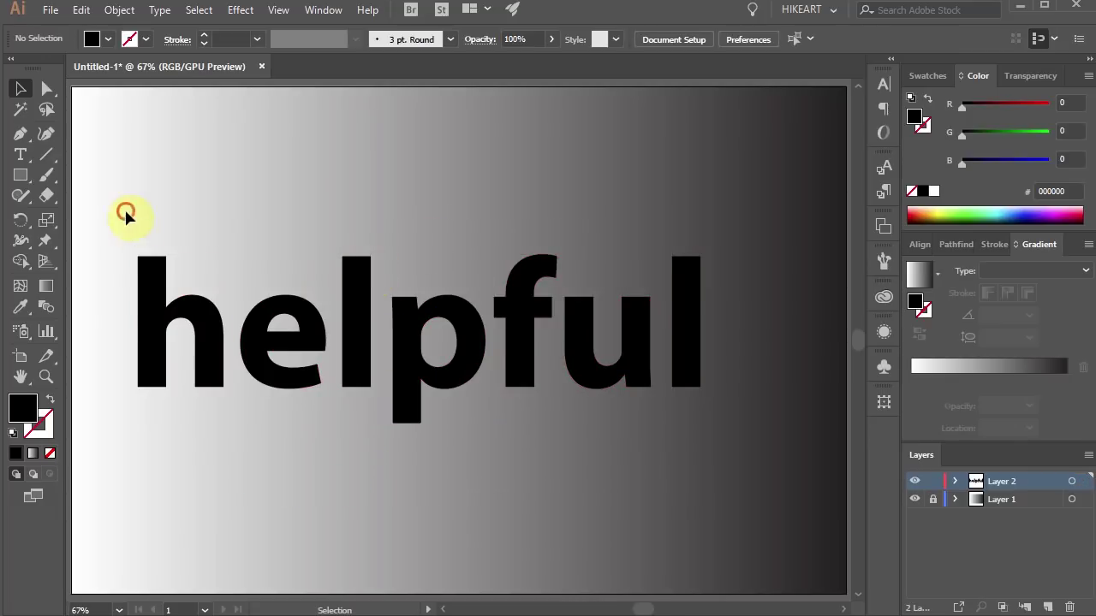
left_click_drag(125, 213, 746, 420)
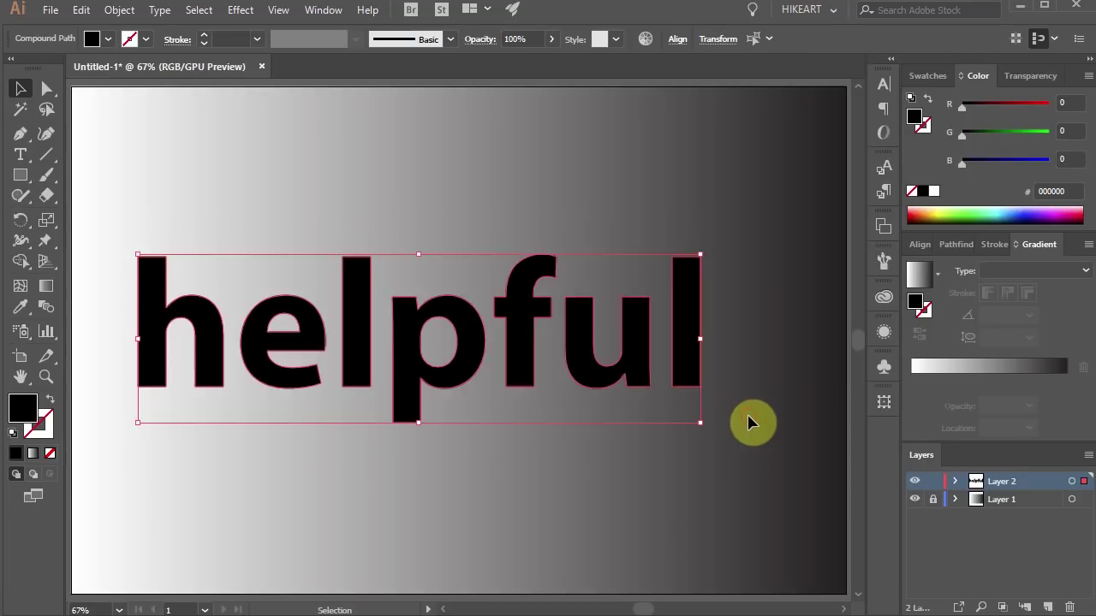
left_click(123, 10)
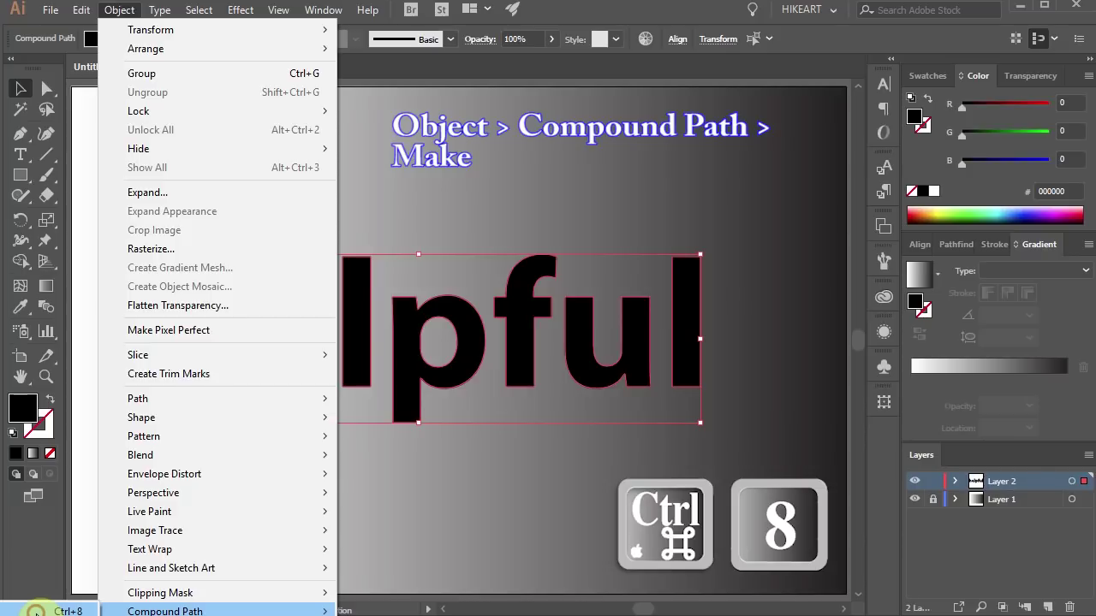
left_click(35, 611)
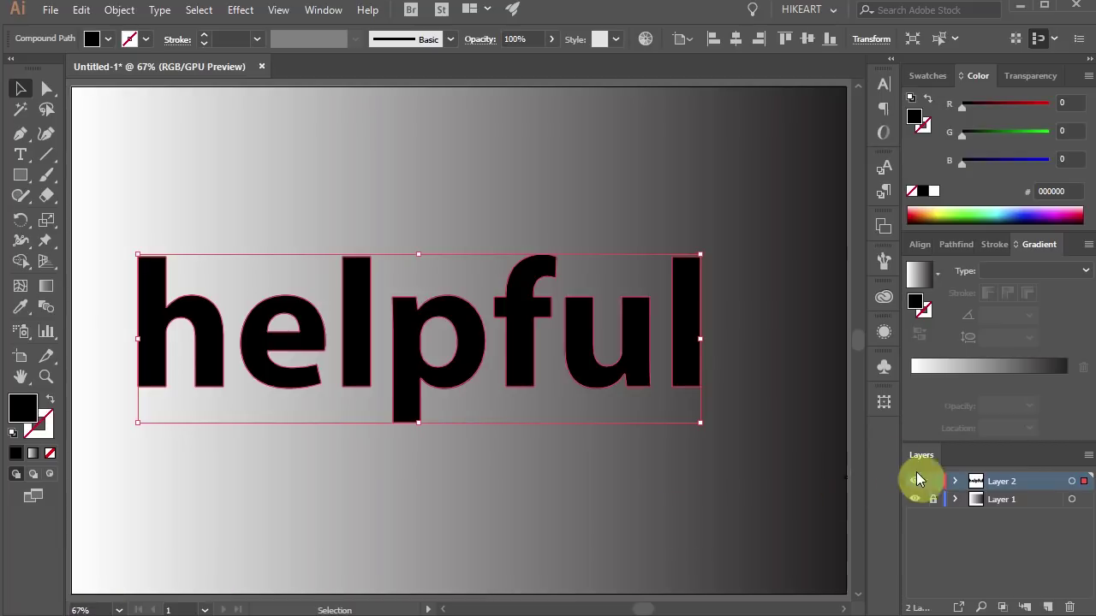
left_click(954, 481)
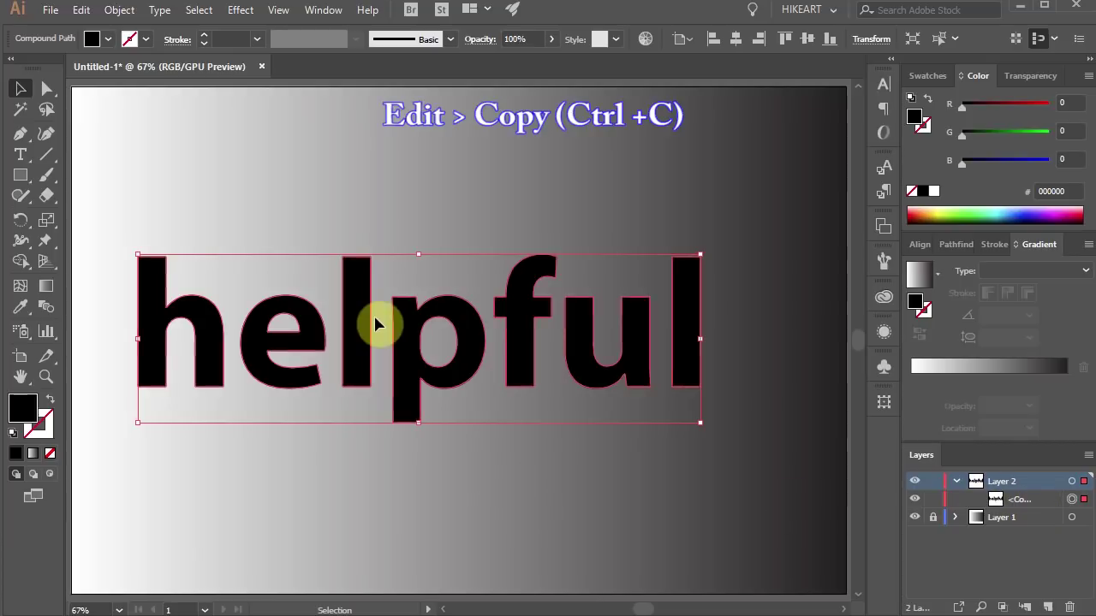
Copy the 'helpful' compound path and paste two copies behind the original
left_click(81, 9)
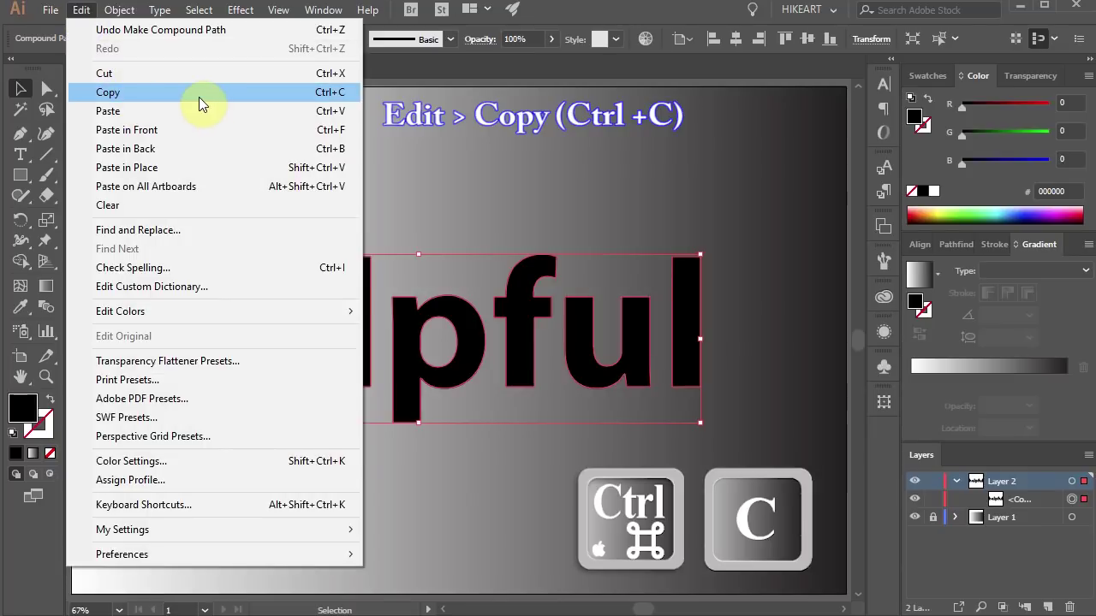
left_click(226, 95)
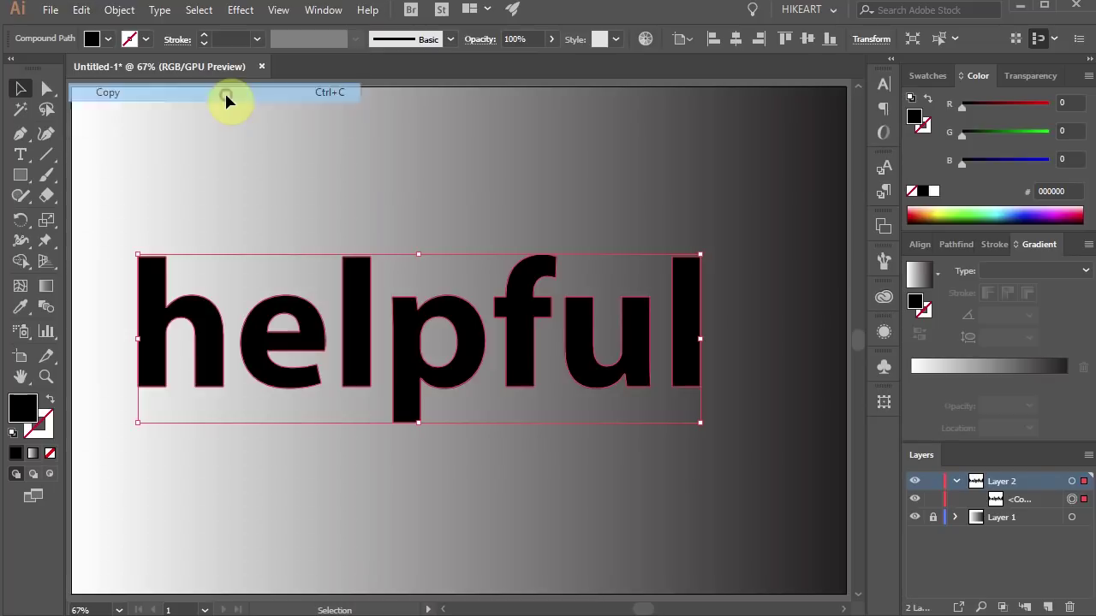
left_click(83, 11)
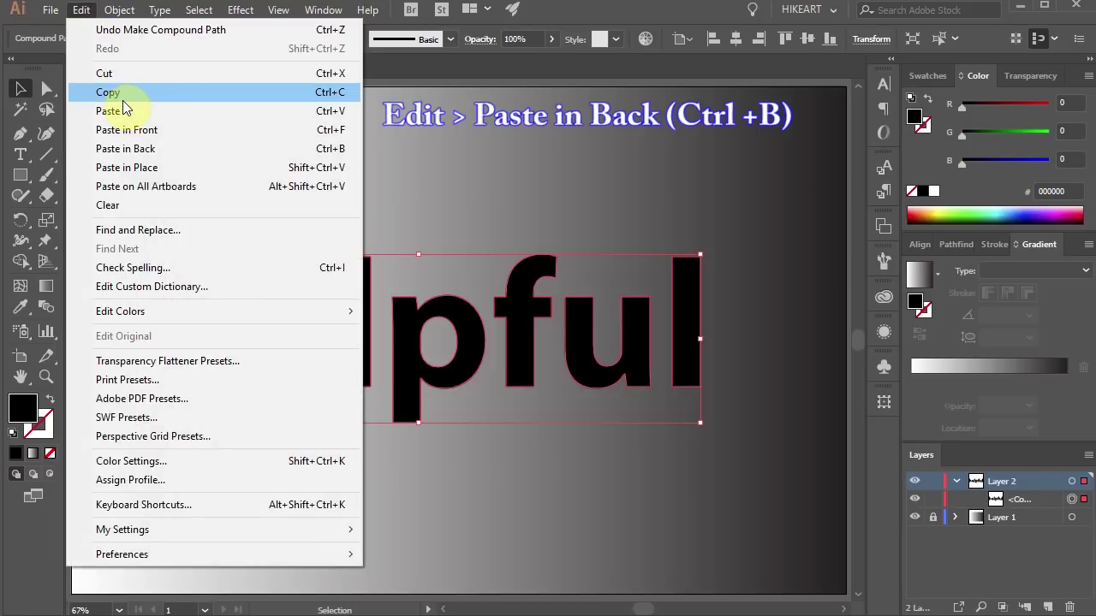
left_click(154, 151)
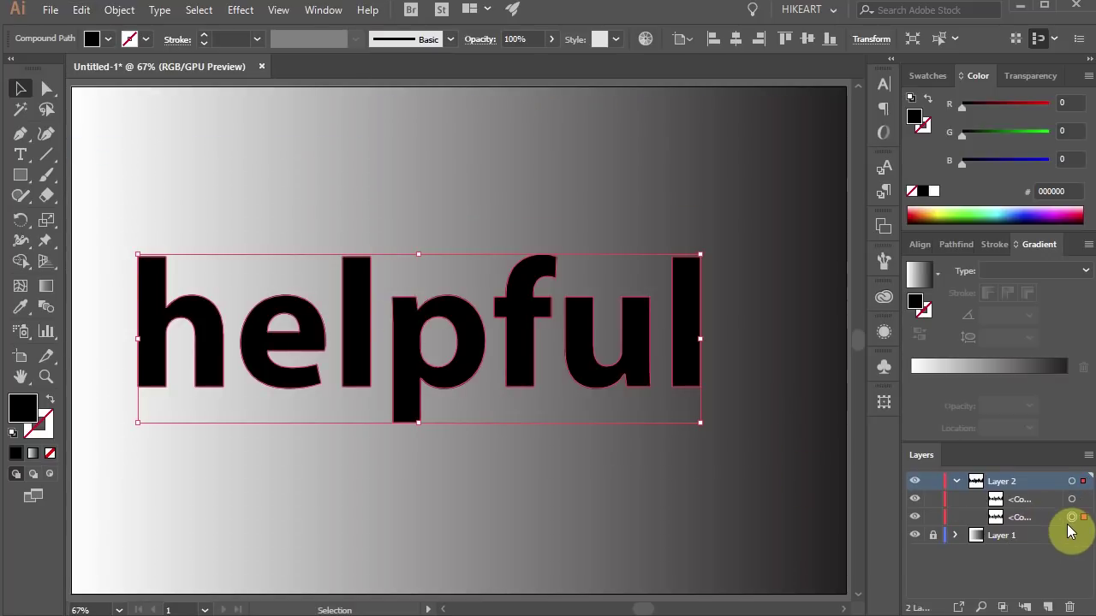
key("ctrl+c")
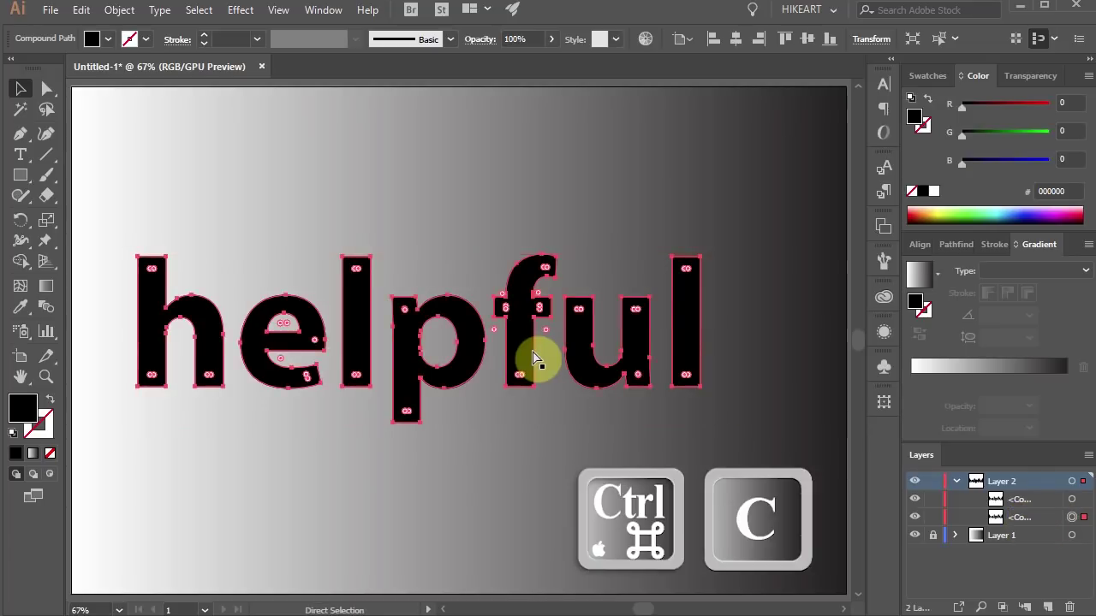
key("ctrl+b")
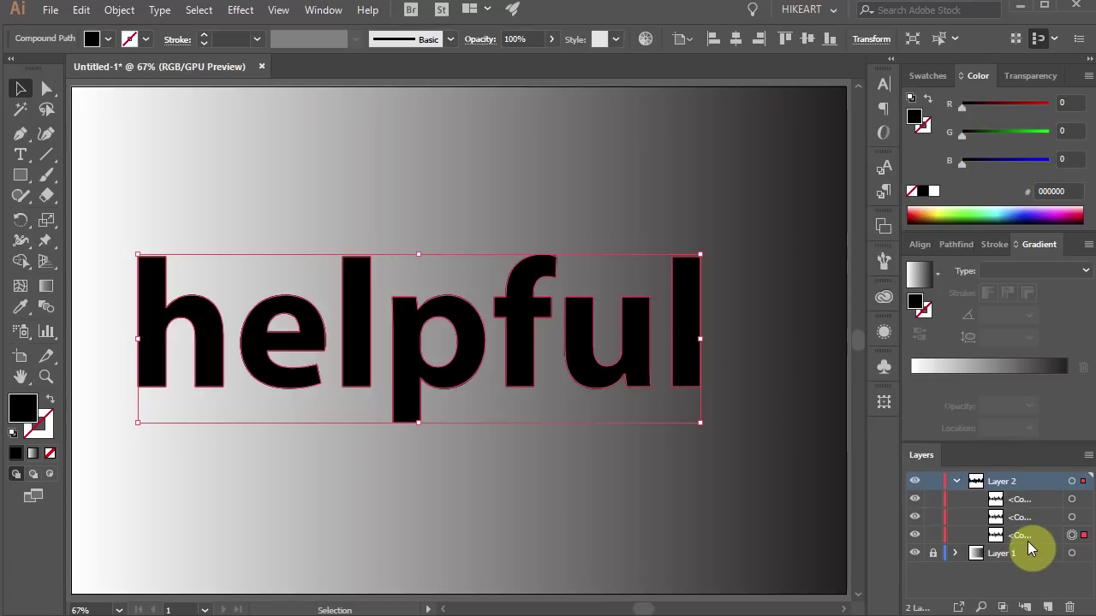
Fill the middle 'helpful' copy with grey and the top copy with light grey
left_click(934, 191)
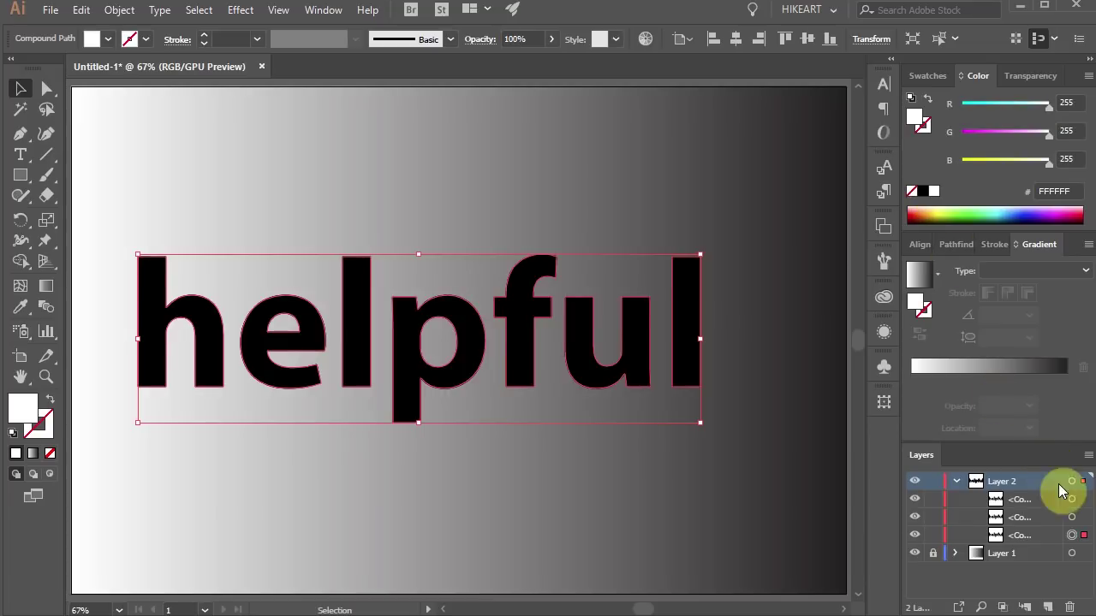
left_click(1072, 517)
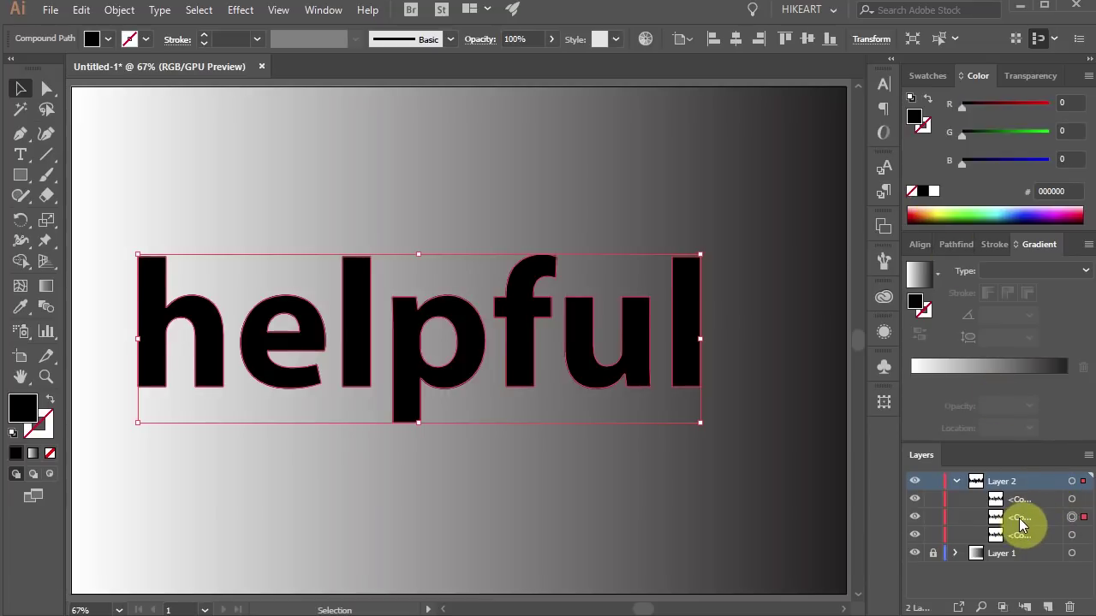
left_click(930, 76)
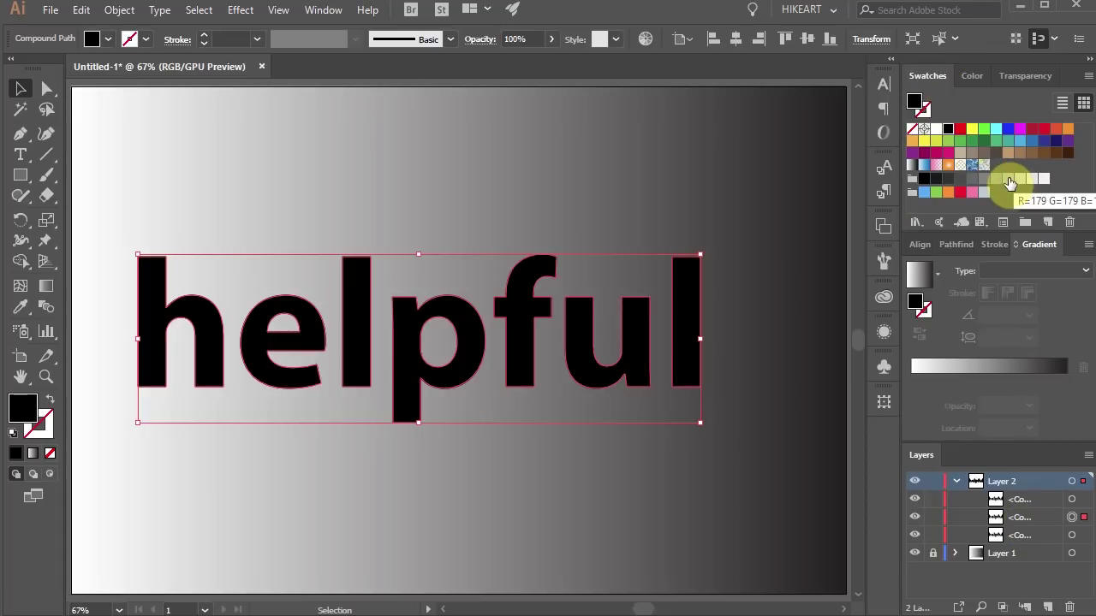
left_click(1009, 180)
left_click(1072, 499)
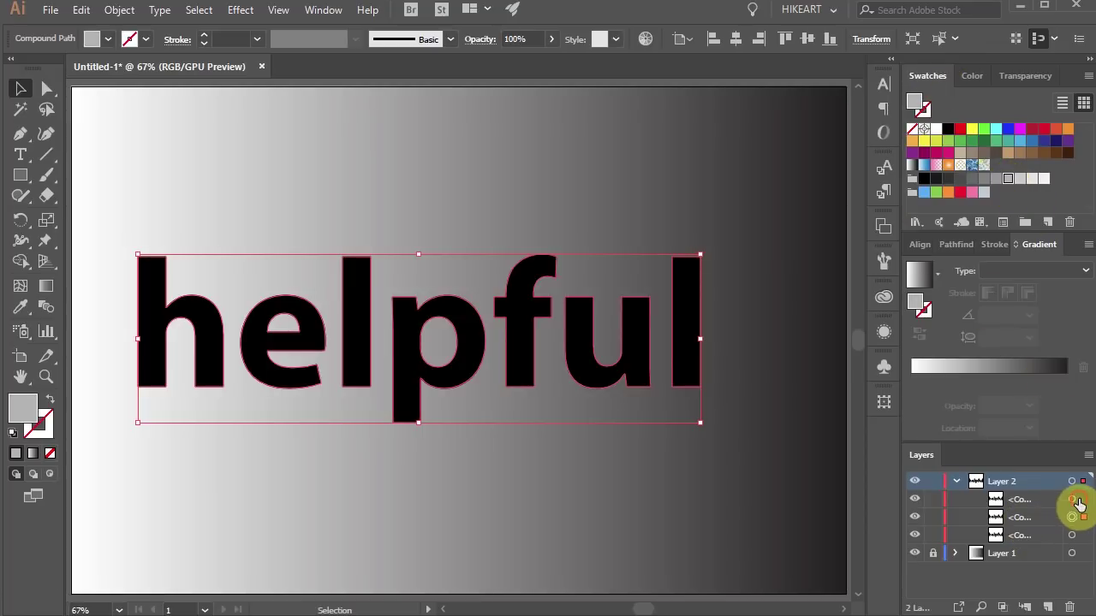
left_click(1045, 502)
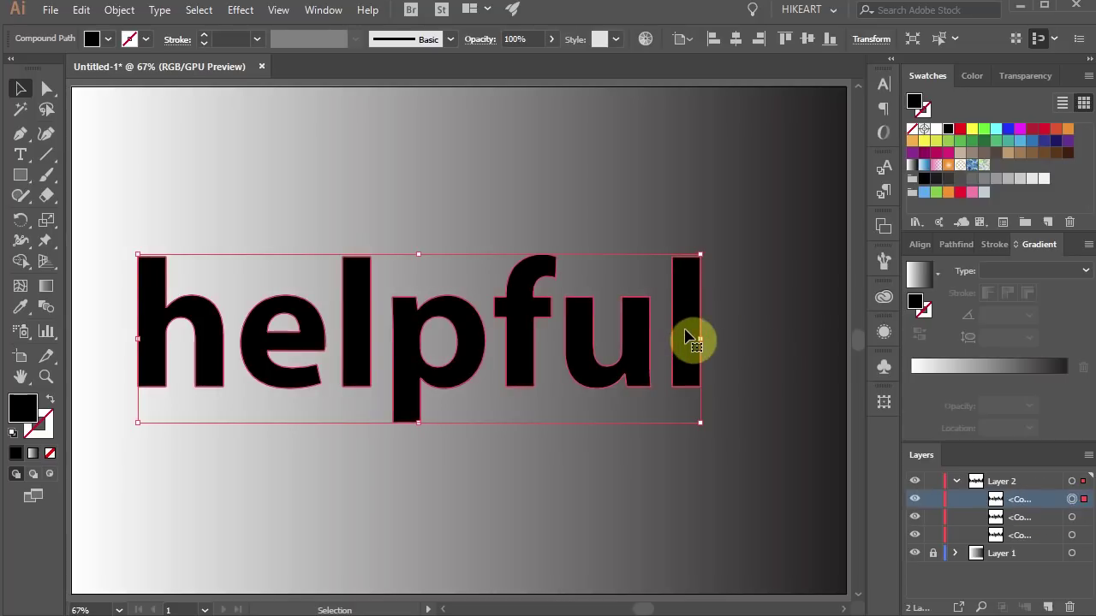
left_click(1022, 180)
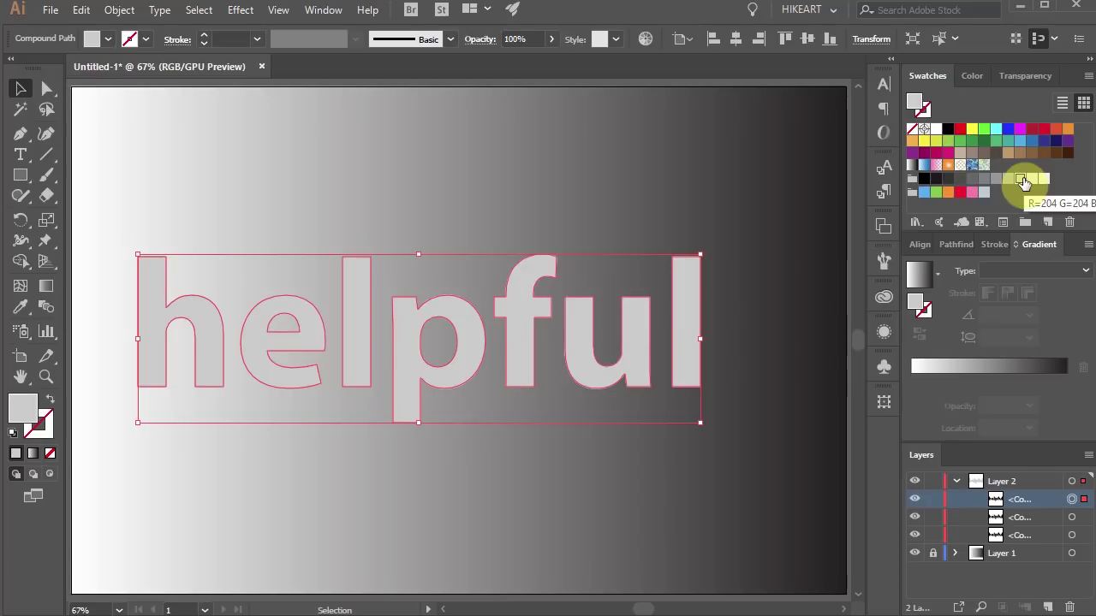
Toggle one copy's visibility in the Layers panel to compare the result
left_click(916, 504)
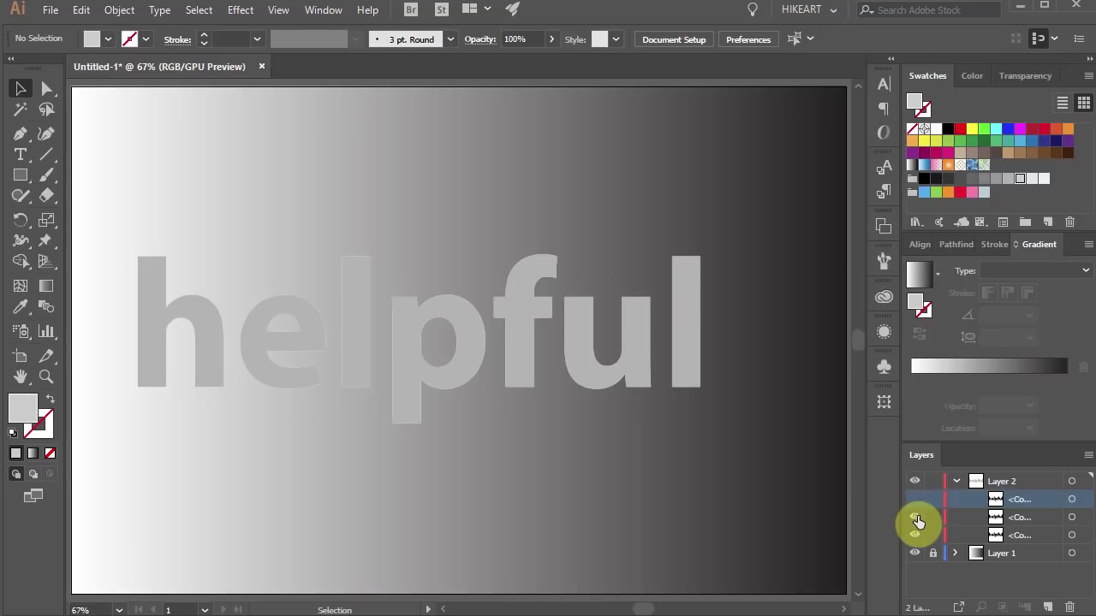
left_click(916, 518)
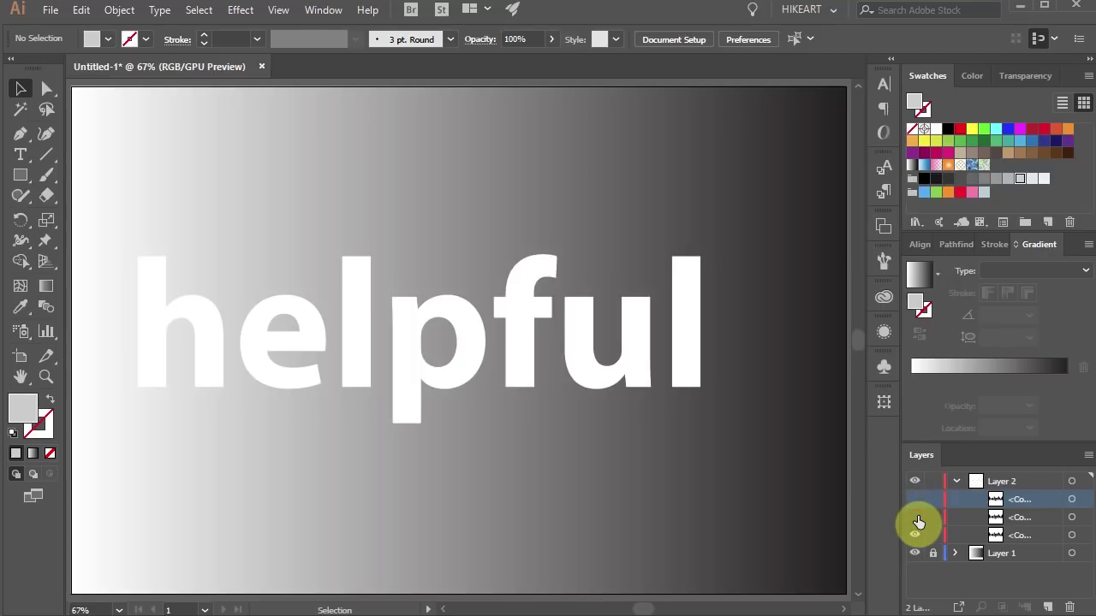
left_click(916, 516)
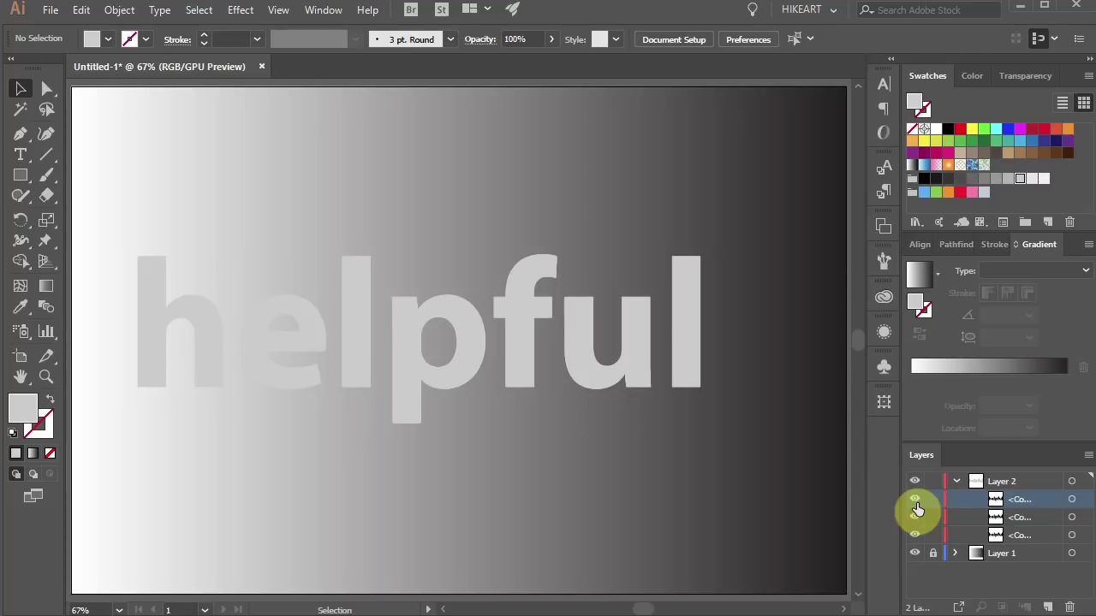
left_click(917, 514)
Nudge the bottom 'helpful' copy two steps down and two right, then select both copies
left_click(916, 514)
left_click(1070, 536)
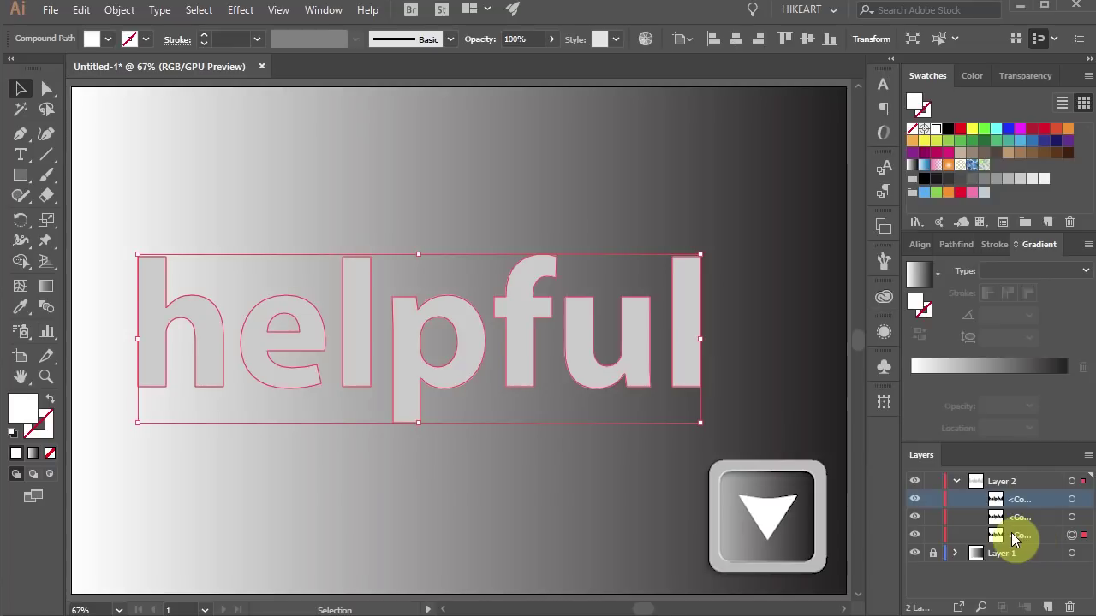
key("Down")
key("Down")
key("Down")
key("Down")
key("Down")
key("Down")
key("Down")
key("Down")
key("Down")
key("Down")
key("Down")
key("Down")
key("Down")
key("Down")
key("Down")
key("Down")
key("Down")
key("Down")
key("Down")
key("Down")
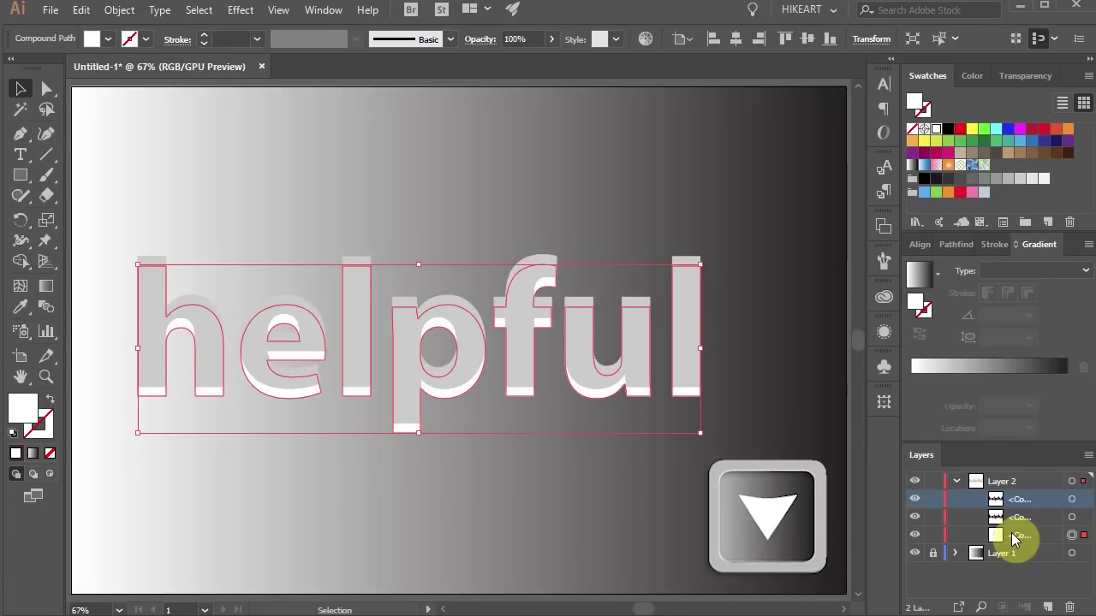
key("Down")
key("Down")
key("Down")
key("Down")
key("Down")
key("Down")
key("Down")
key("Down")
key("Down")
key("Down")
key("Down")
key("Down")
key("Down")
key("Down")
key("Down")
key("Down")
key("Down")
key("Down")
key("Down")
key("Down")
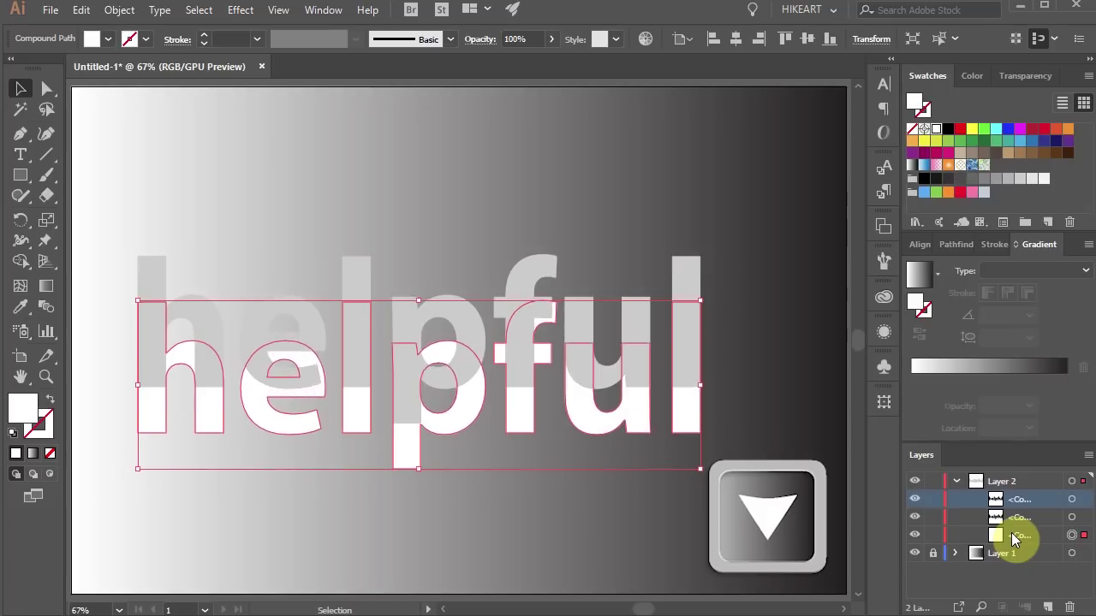
key("Right")
key("Right")
key("Right")
key("Right")
key("Right")
key("Right")
key("Right")
key("Right")
key("Right")
key("Right")
key("Right")
key("Right")
key("Right")
key("Right")
key("Right")
key("Right")
key("Right")
key("Right")
key("Right")
key("Right")
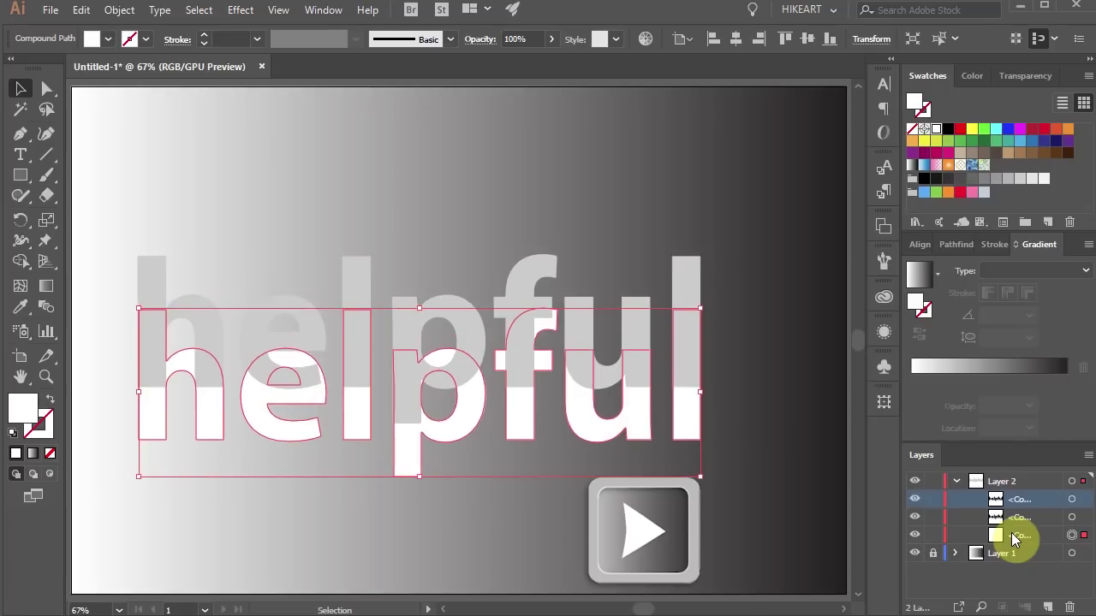
key("Right")
key("Right")
key("Right")
key("Right")
key("Right")
key("Right")
key("Right")
key("Right")
key("Right")
key("Right")
key("Right")
key("Right")
key("Right")
key("Right")
key("Right")
key("Right")
key("Right")
key("Right")
key("Right")
key("Right")
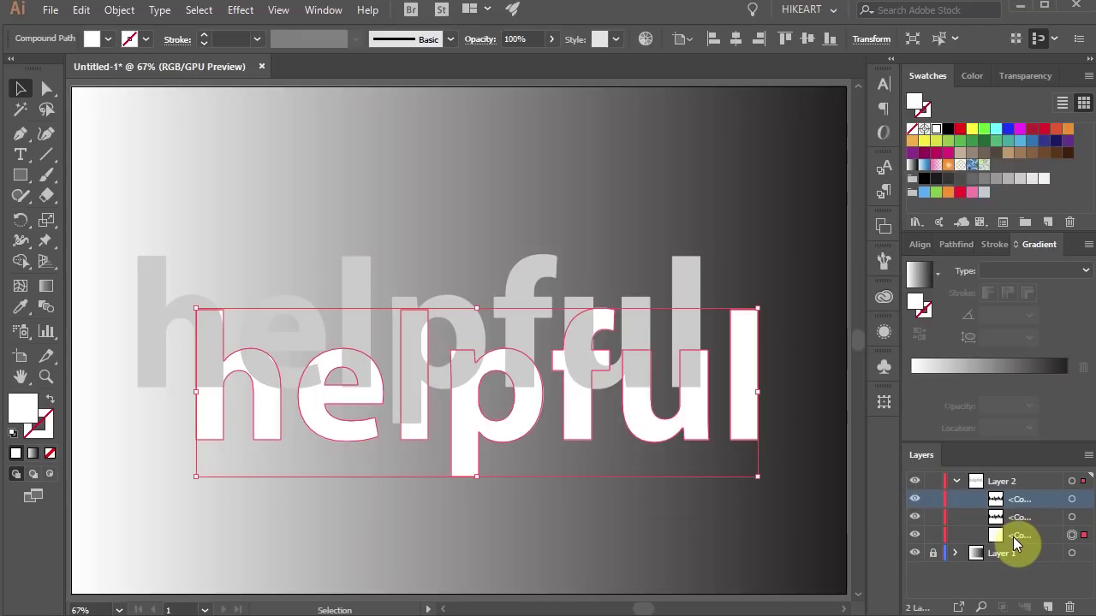
key("shift")
left_click_drag(1013, 537, 1082, 524)
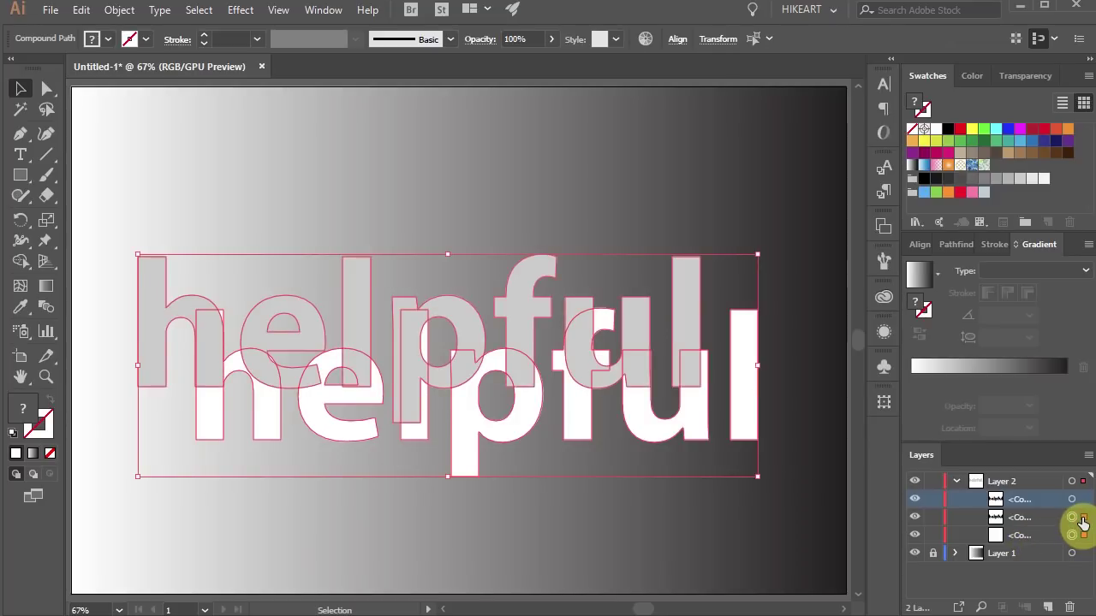
Set Blend Options spacing to Specified Steps, 800
left_click(120, 11)
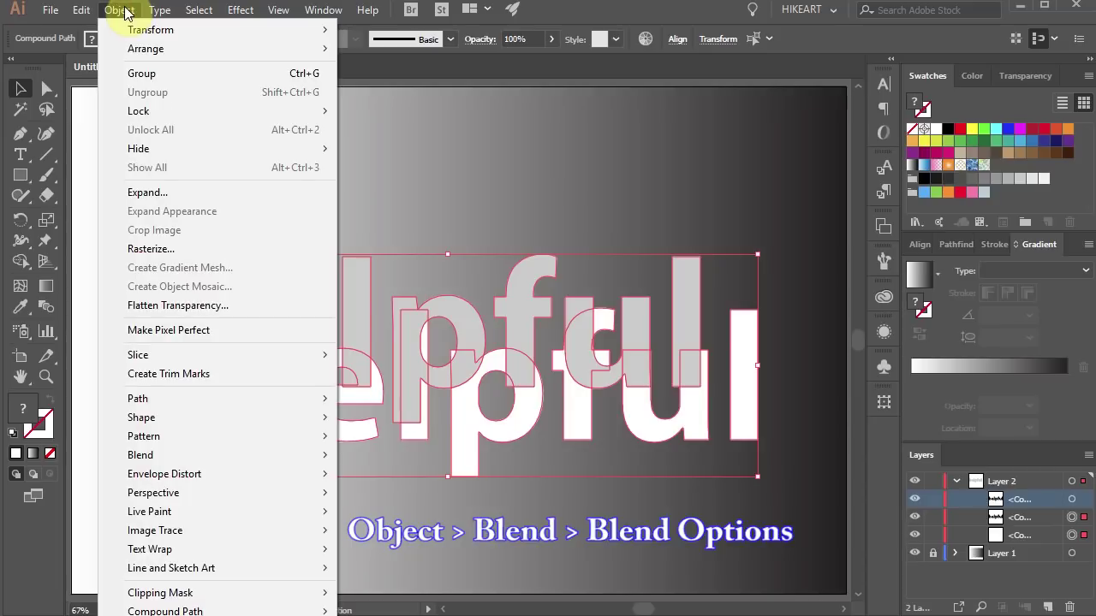
mouse_move(189, 456)
left_click(62, 502)
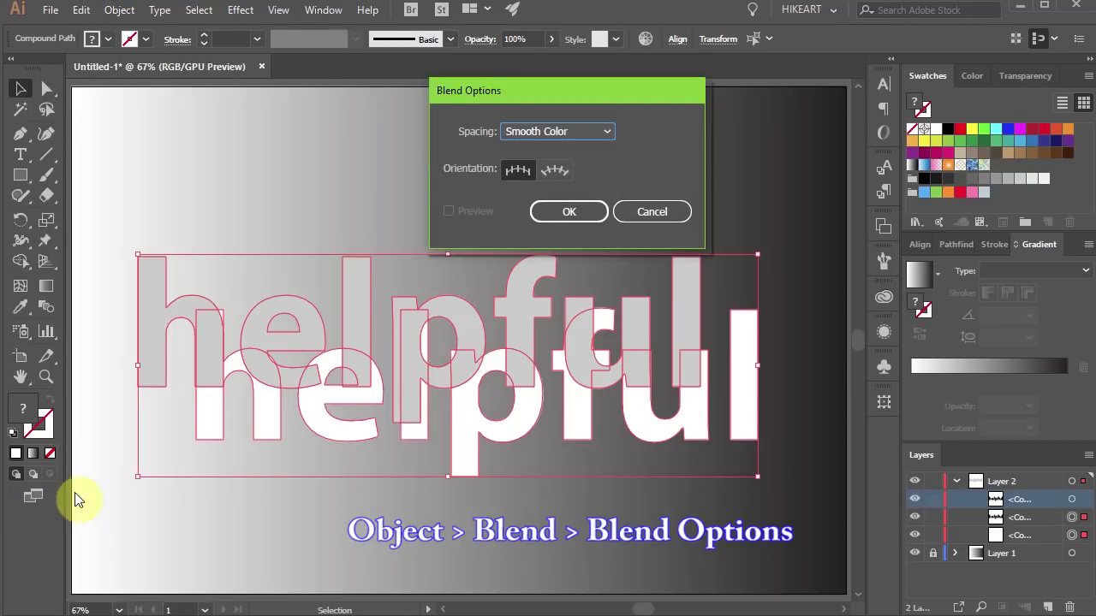
left_click(606, 130)
left_click(569, 169)
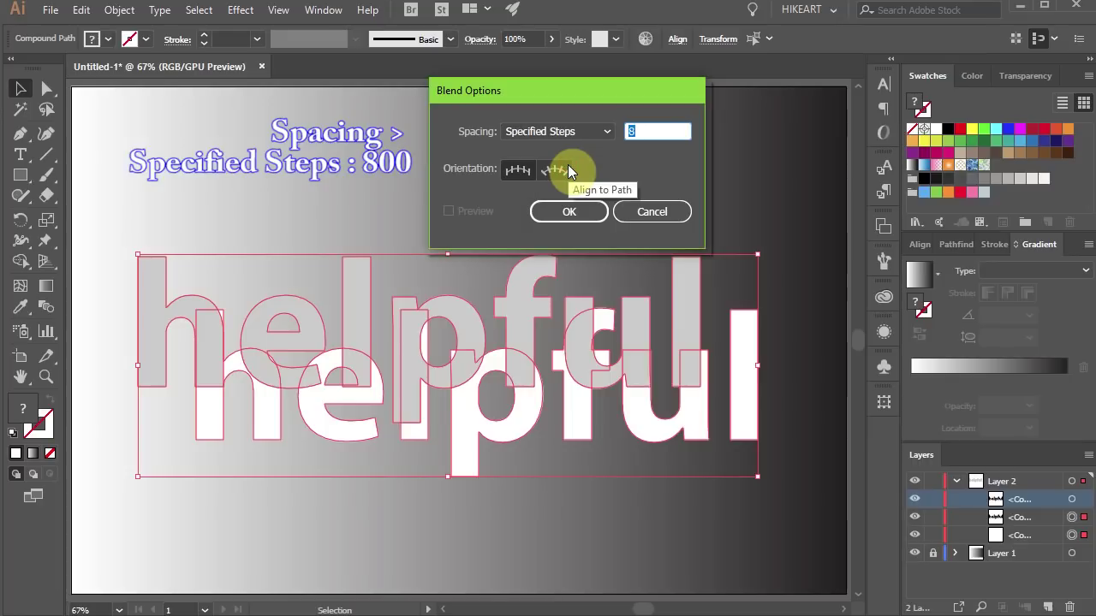
type("800")
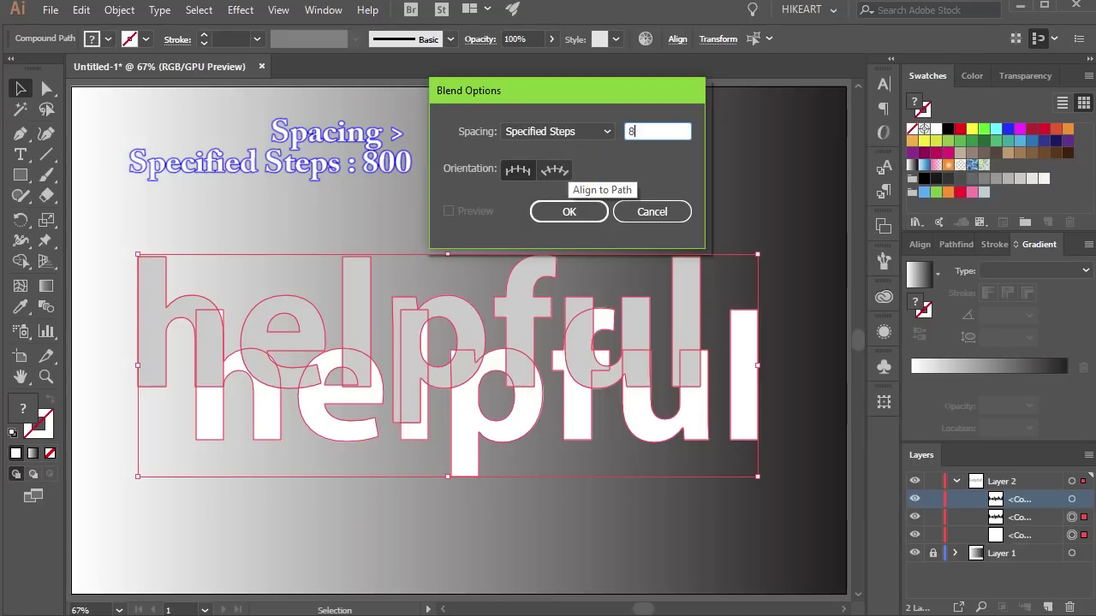
left_click(569, 212)
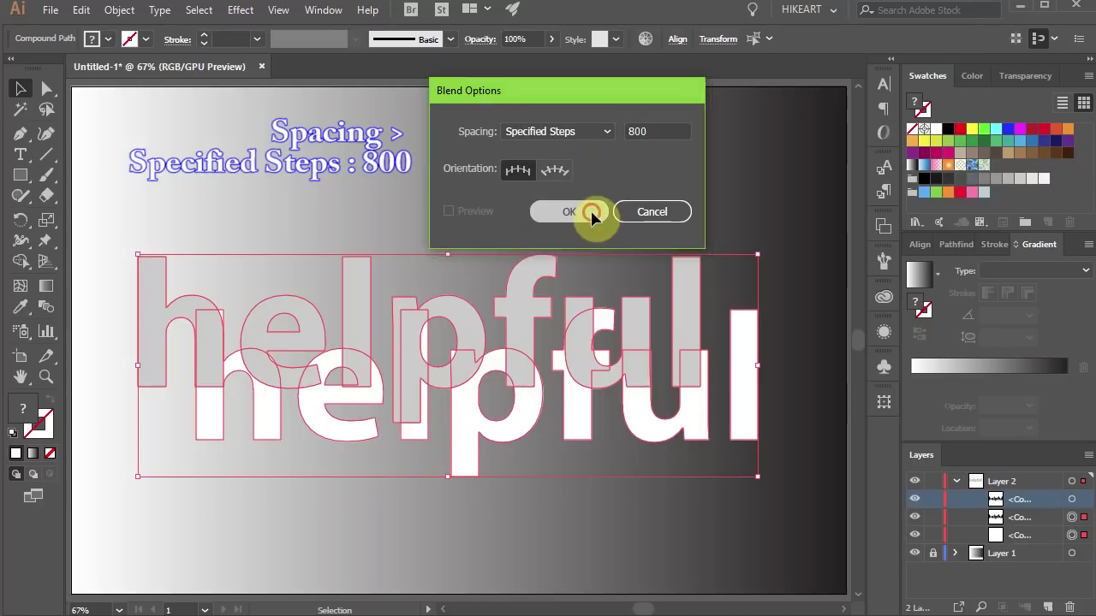
Make the blend between the two copies and expand it in the Layers panel
left_click(119, 10)
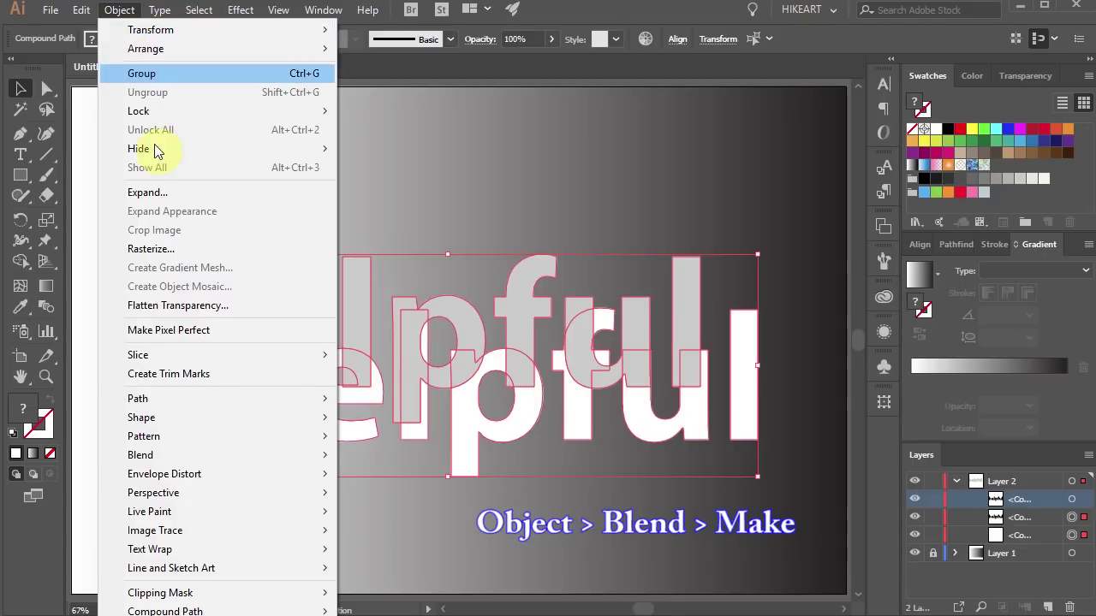
mouse_move(185, 455)
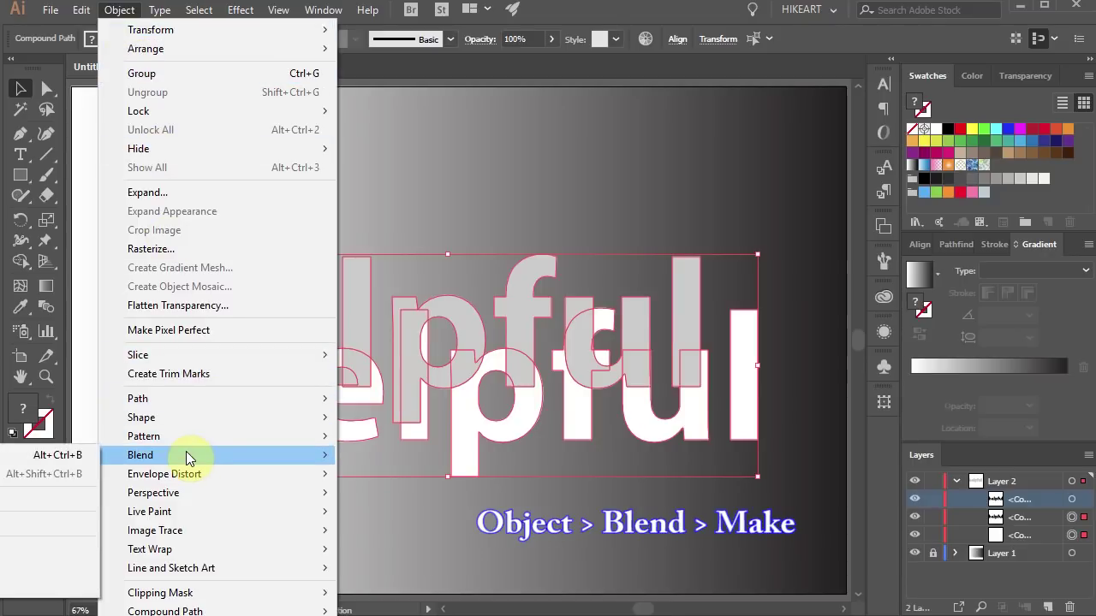
left_click(38, 455)
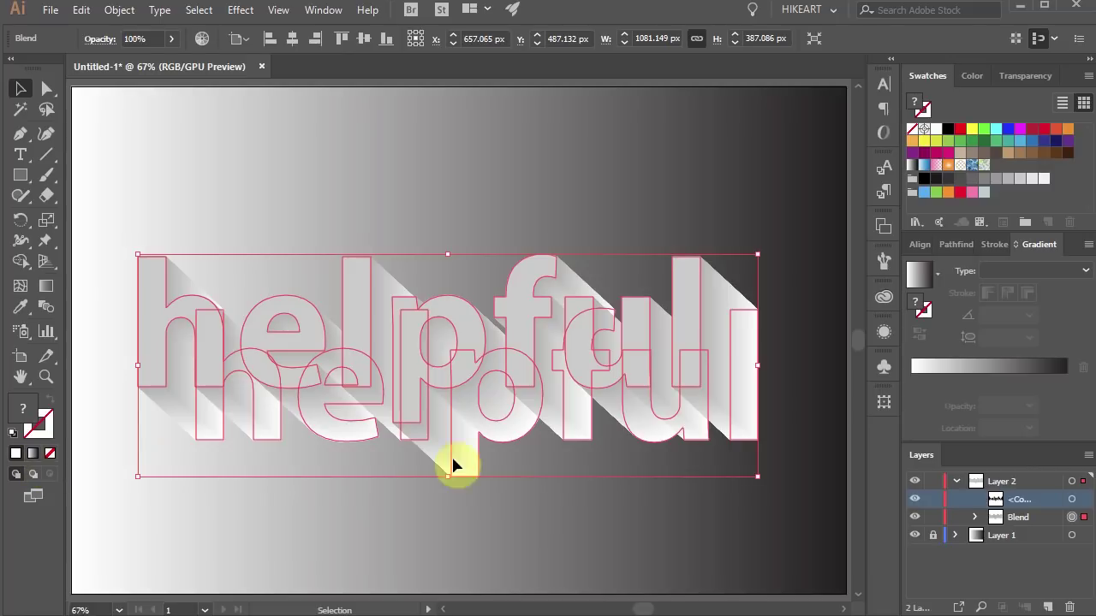
left_click(451, 455)
left_click(976, 518)
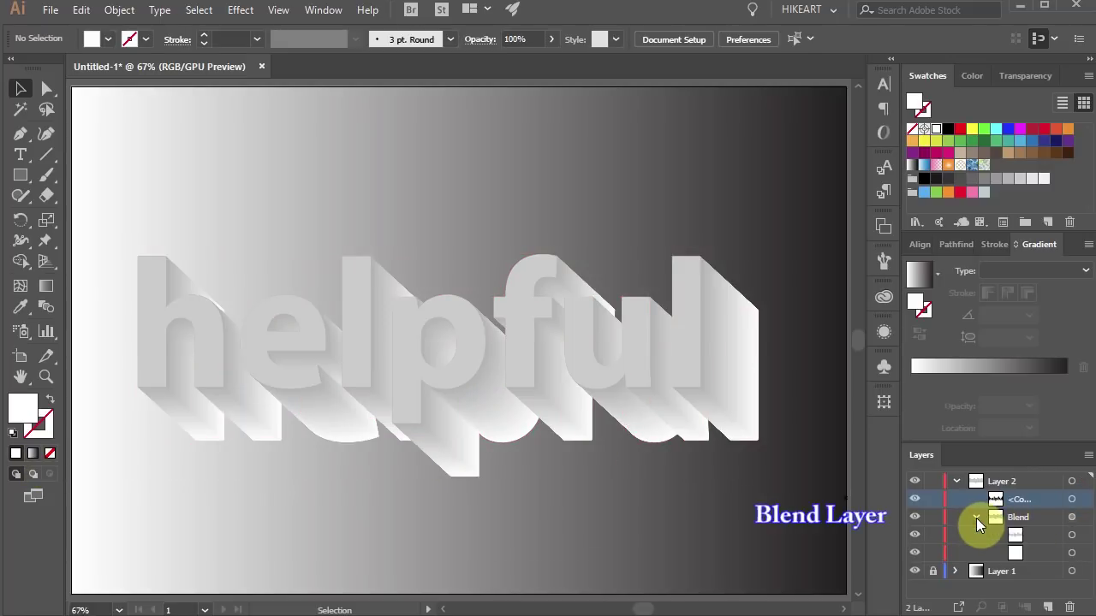
left_click(1072, 553)
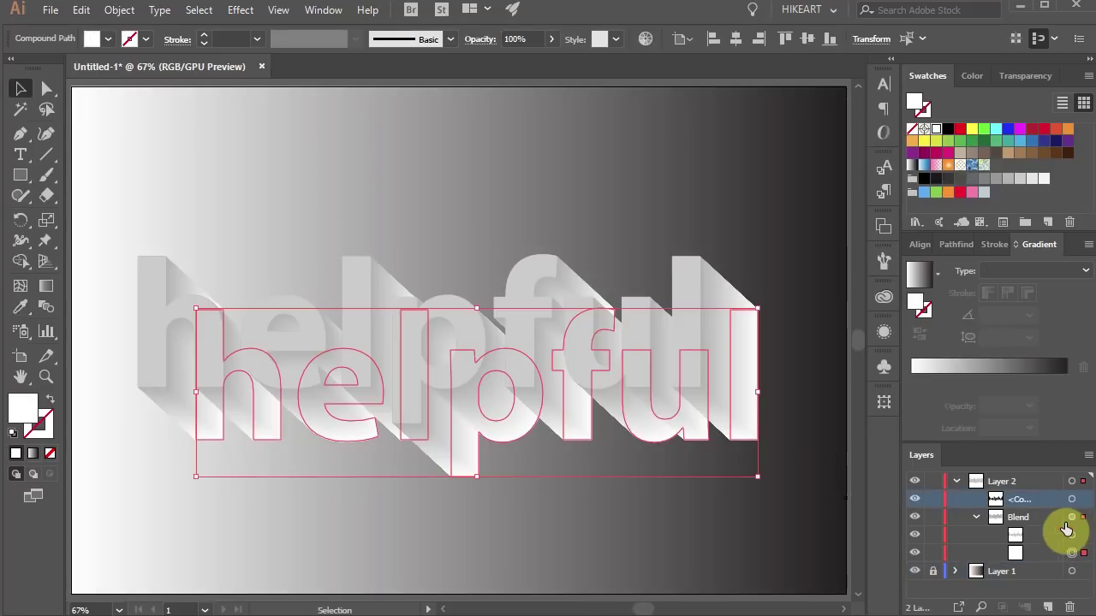
Set the blend object's transparency mode to Multiply
left_click(1073, 519)
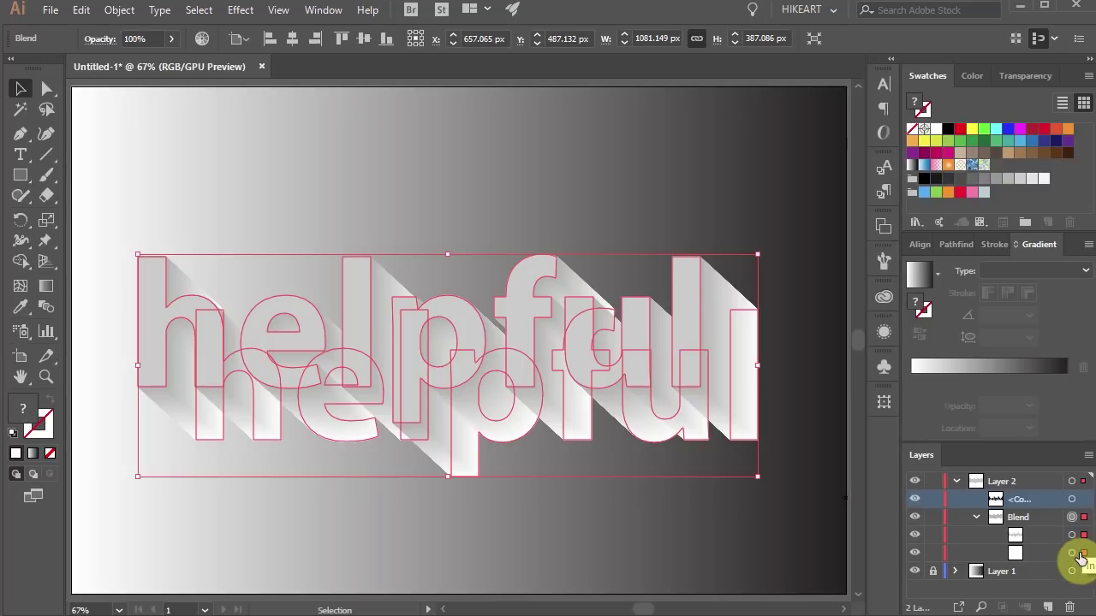
left_click(1032, 78)
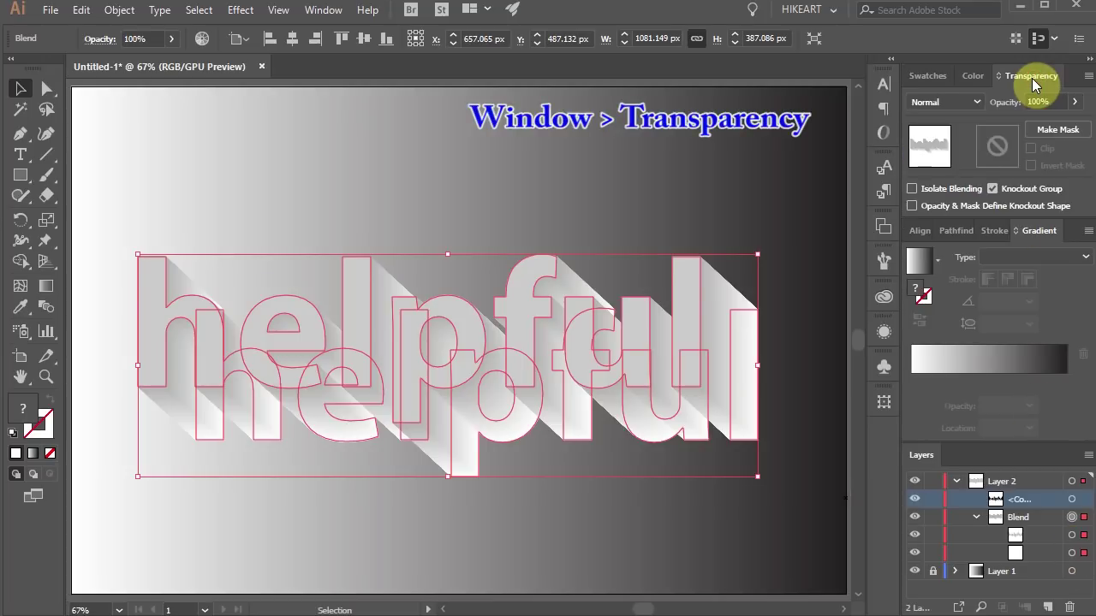
left_click(978, 102)
left_click(977, 162)
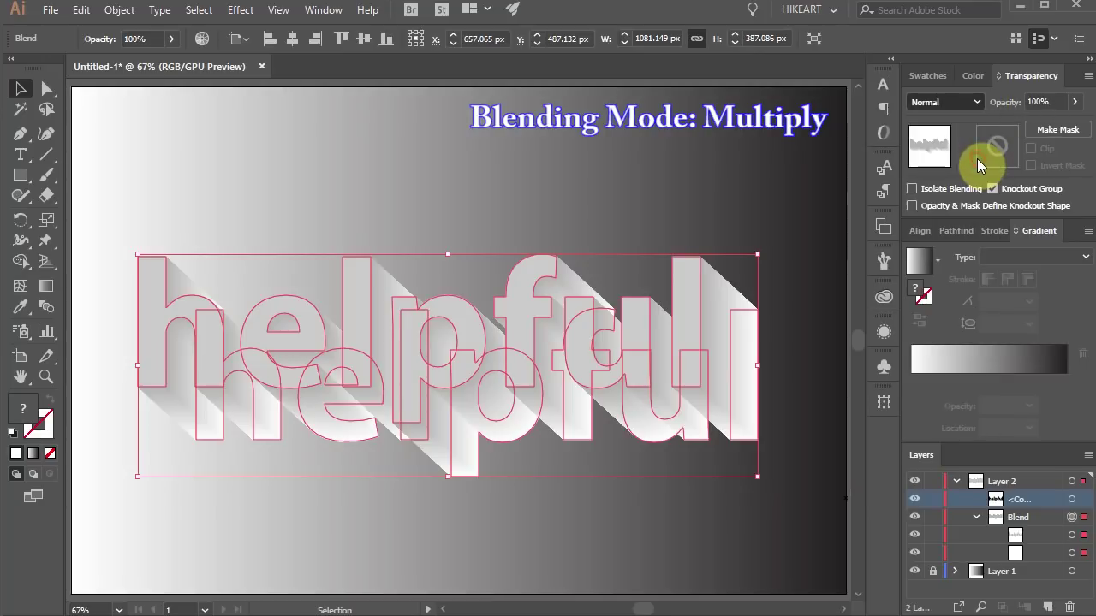
left_click(793, 519)
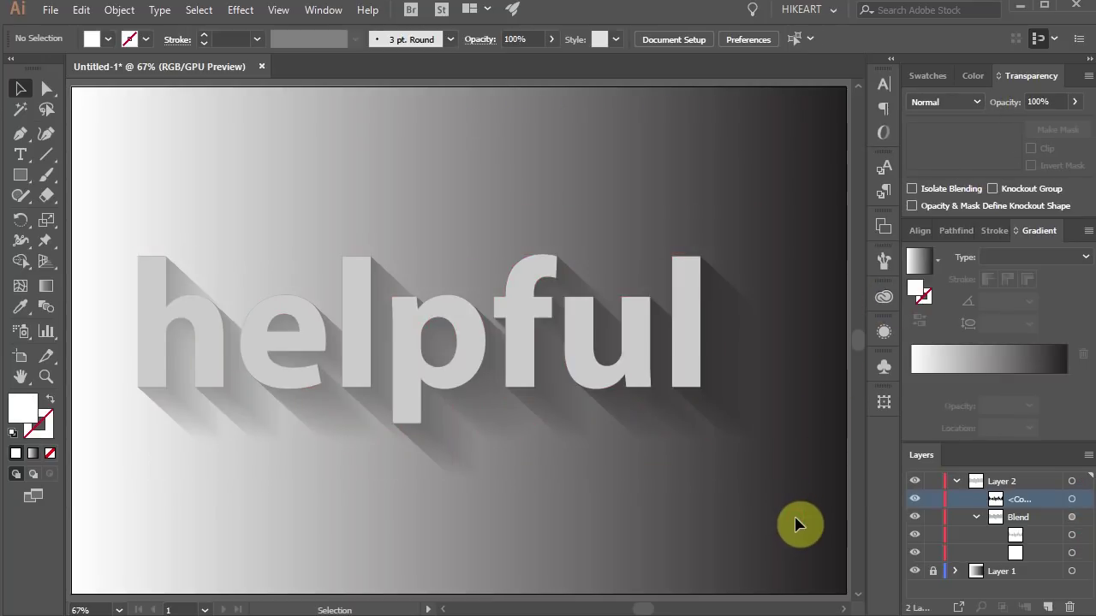
Make both background gradient ends light grey and set the gradient angle to -135°
left_click(933, 572)
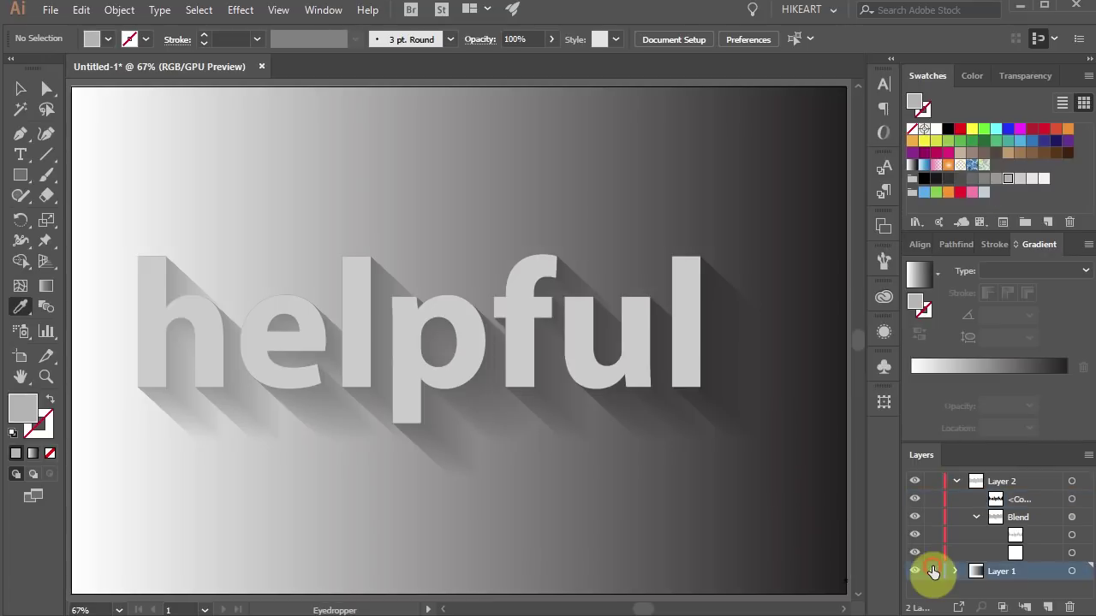
left_click(1072, 571)
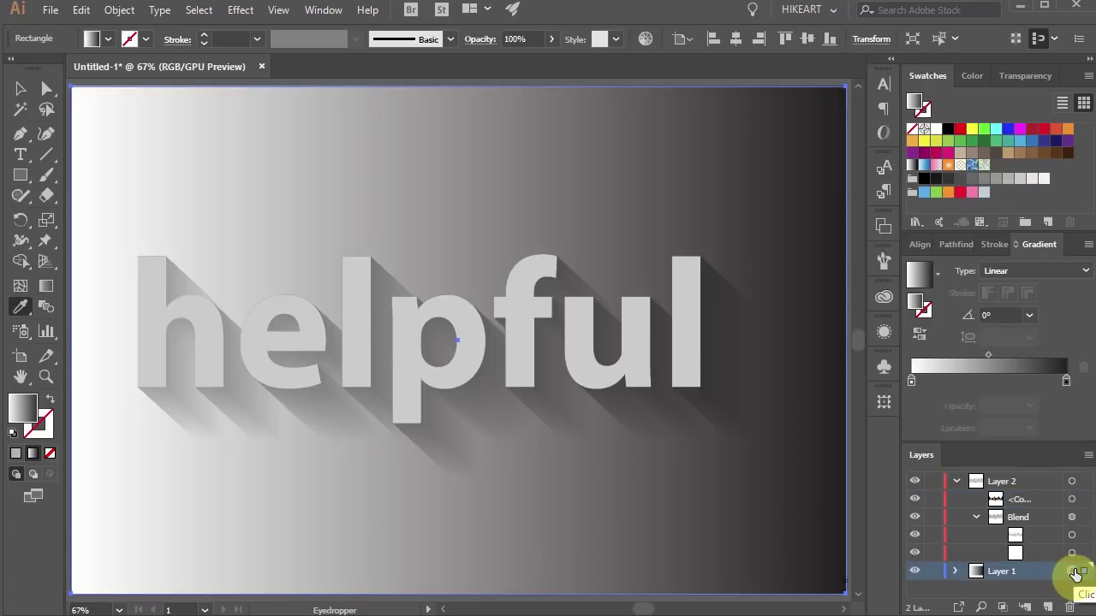
left_click(1072, 571)
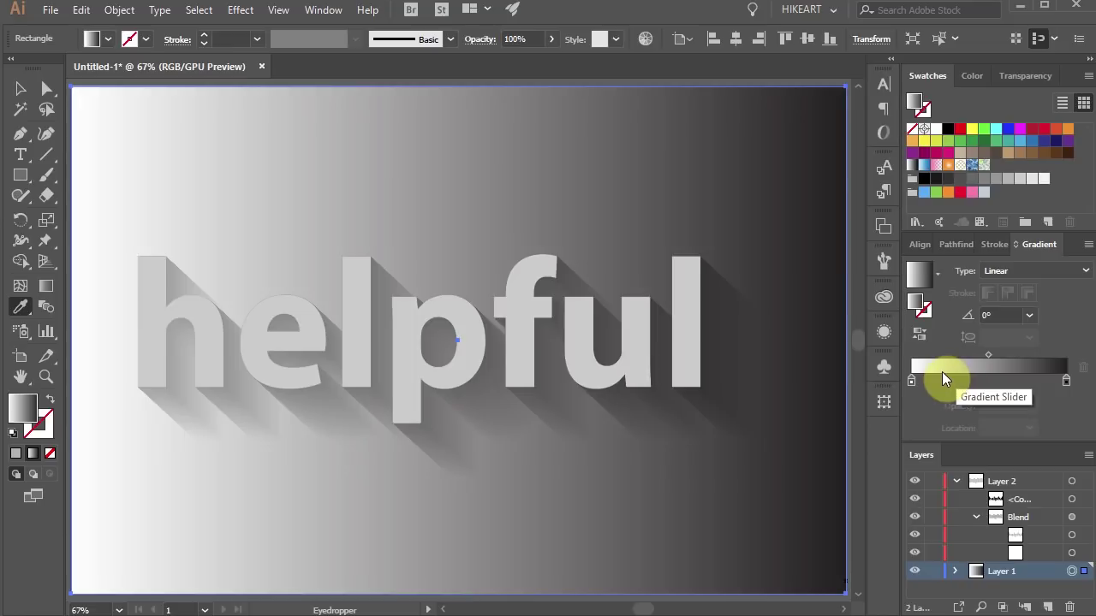
left_click_drag(1022, 177, 911, 380)
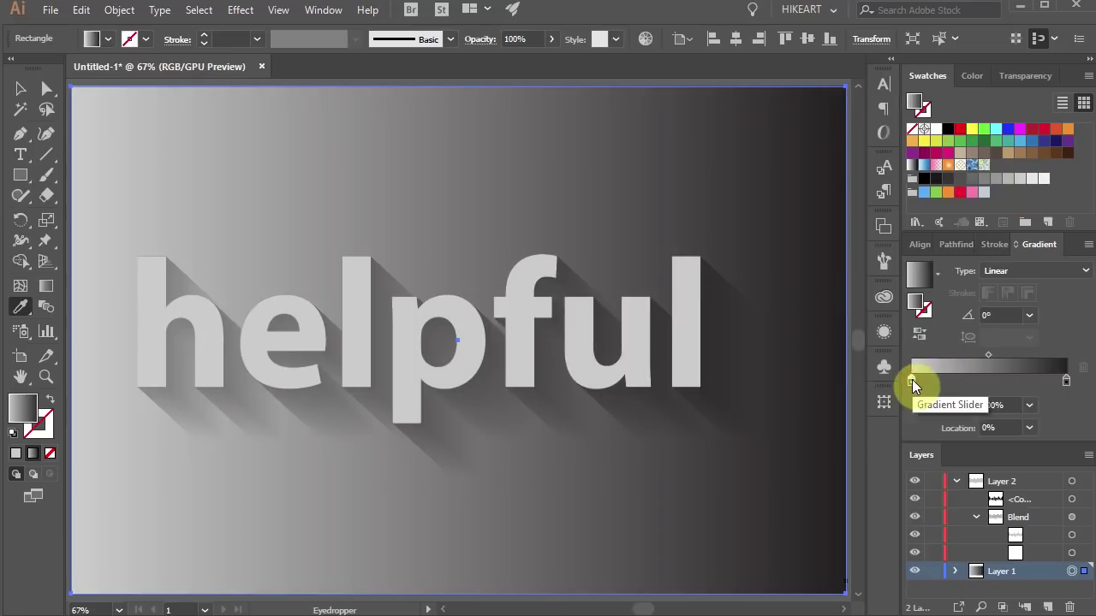
left_click_drag(1044, 180, 1067, 381)
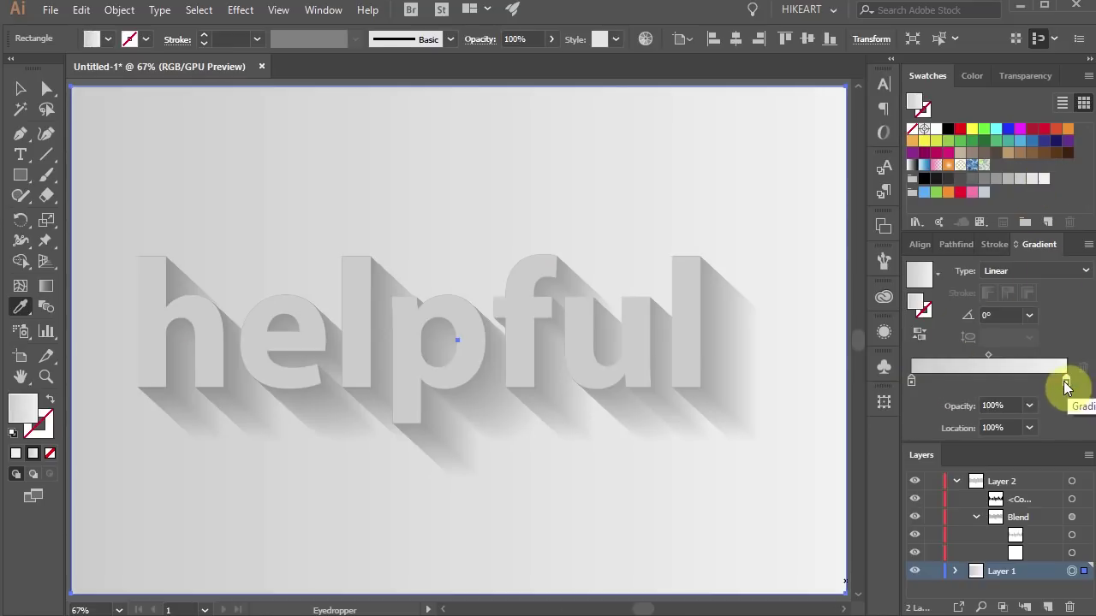
left_click(1030, 315)
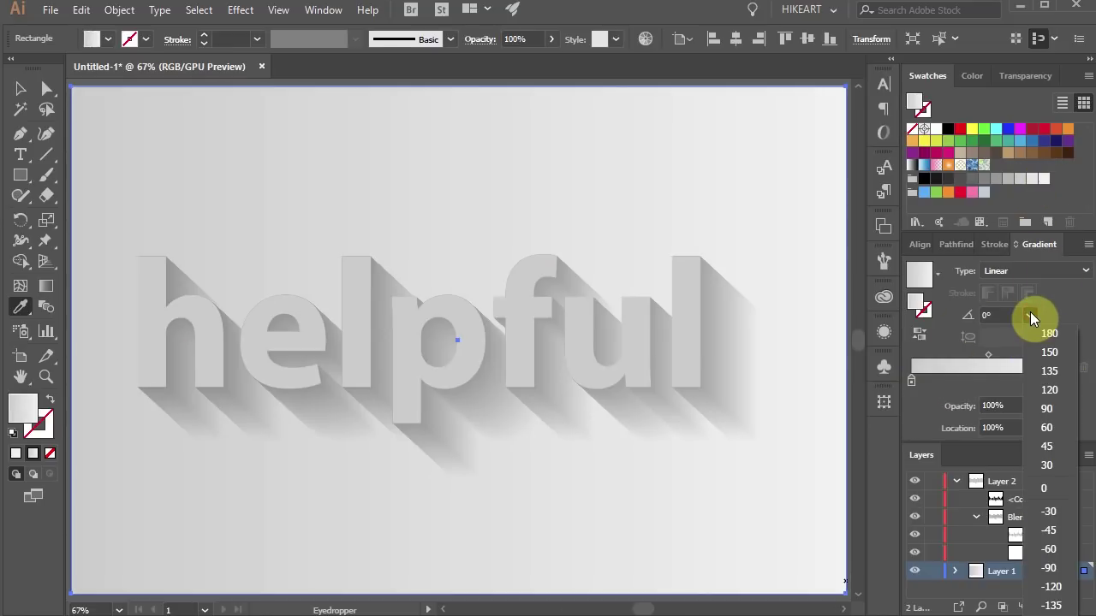
left_click(1048, 604)
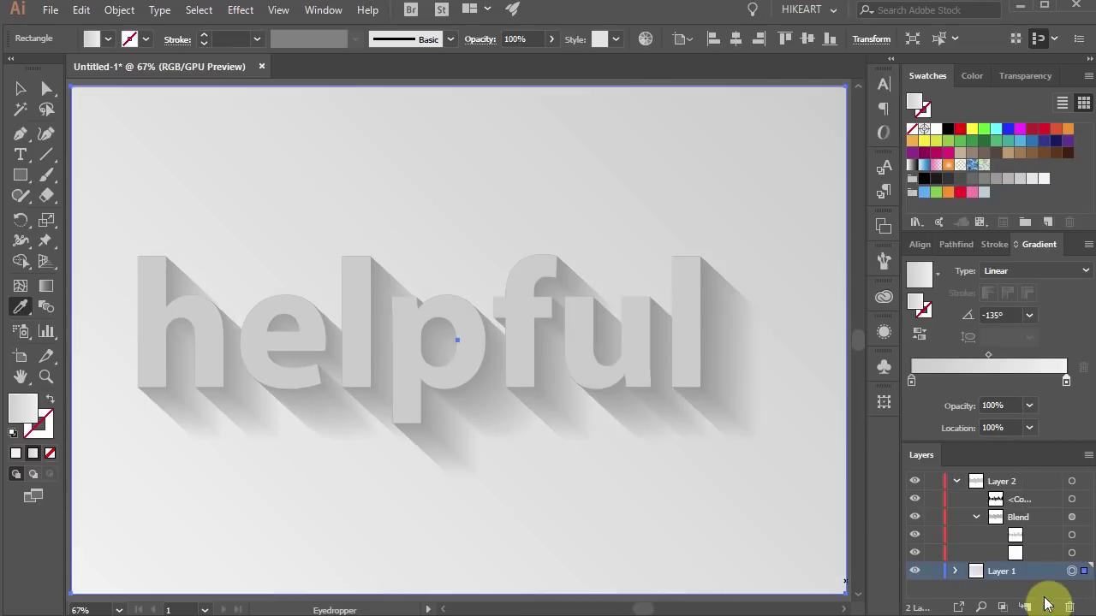
Fill the top 'helpful' letters near-white and lock Layer 1
left_click(1071, 500)
left_click(1071, 500)
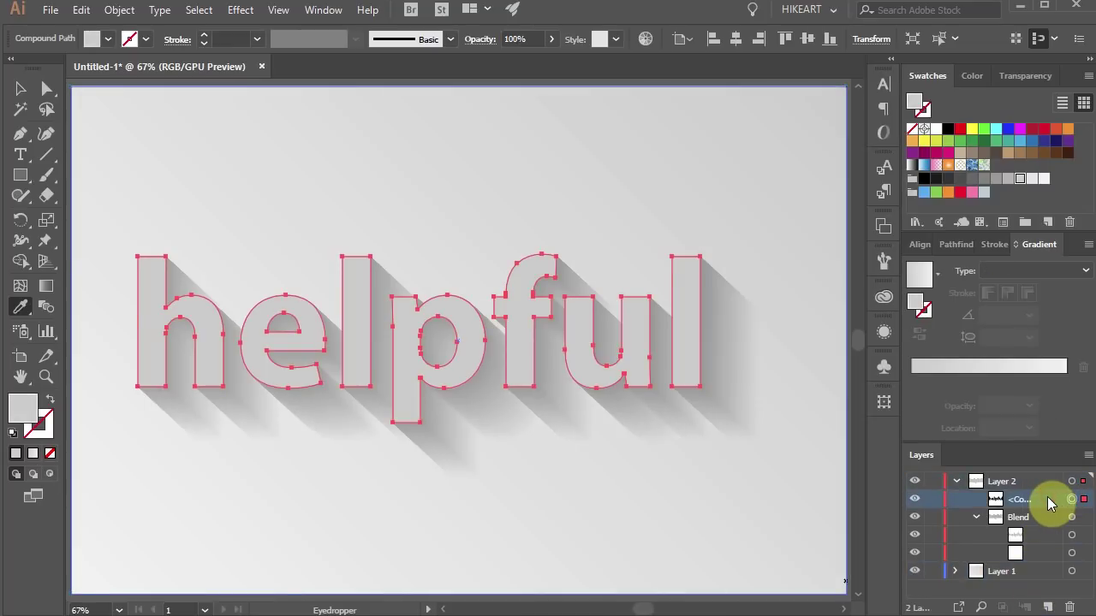
left_click(1032, 179)
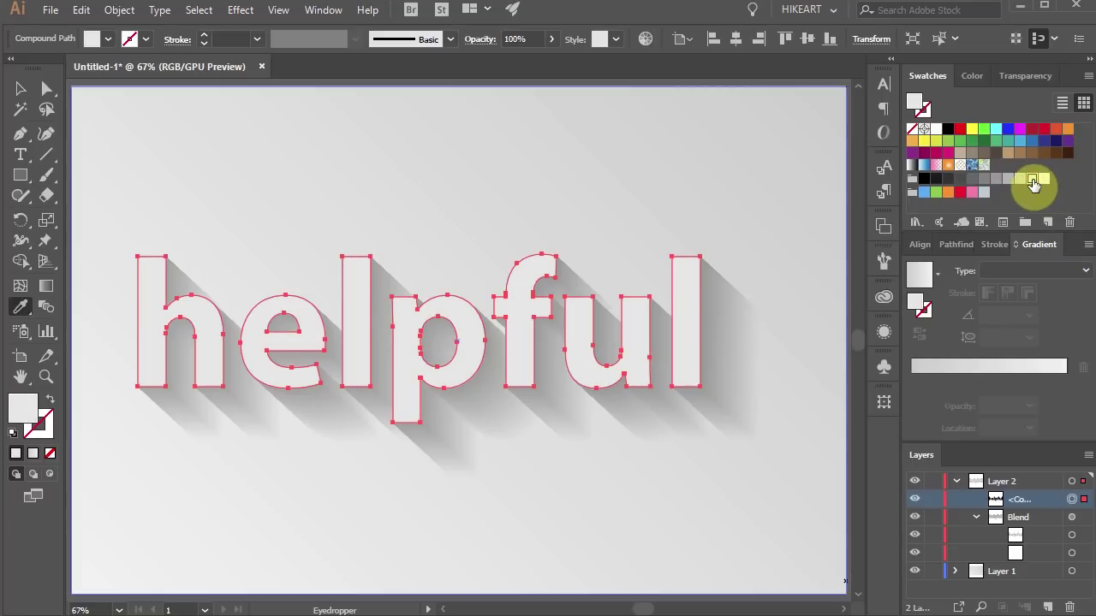
left_click(934, 571)
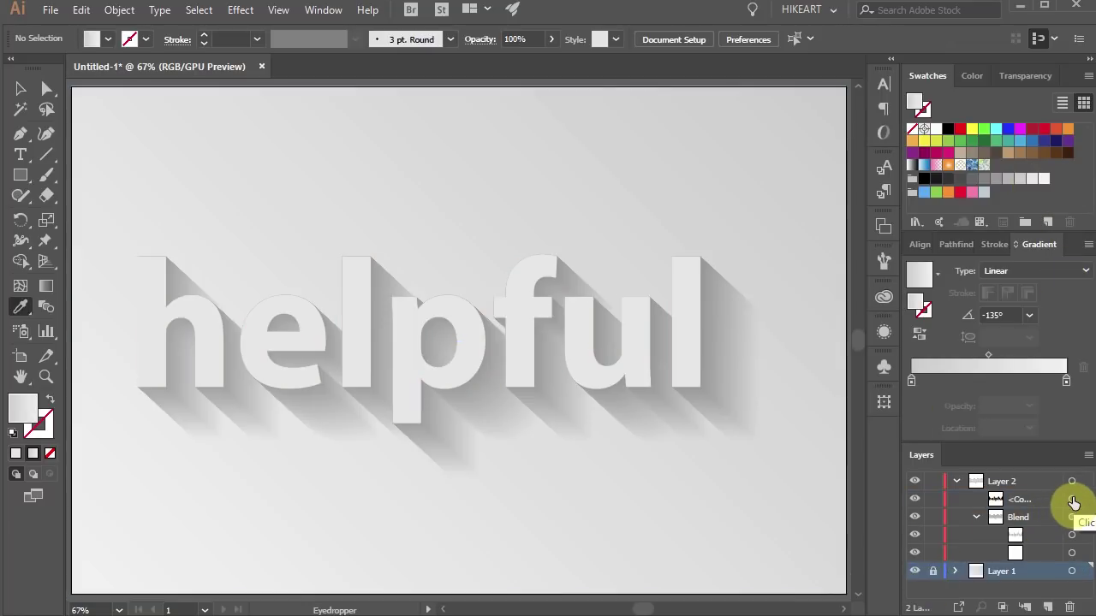
Fill the helpful letters and the unlocked background rectangle with the same blue, #29ABE2
left_click(1072, 500)
left_click(1019, 141)
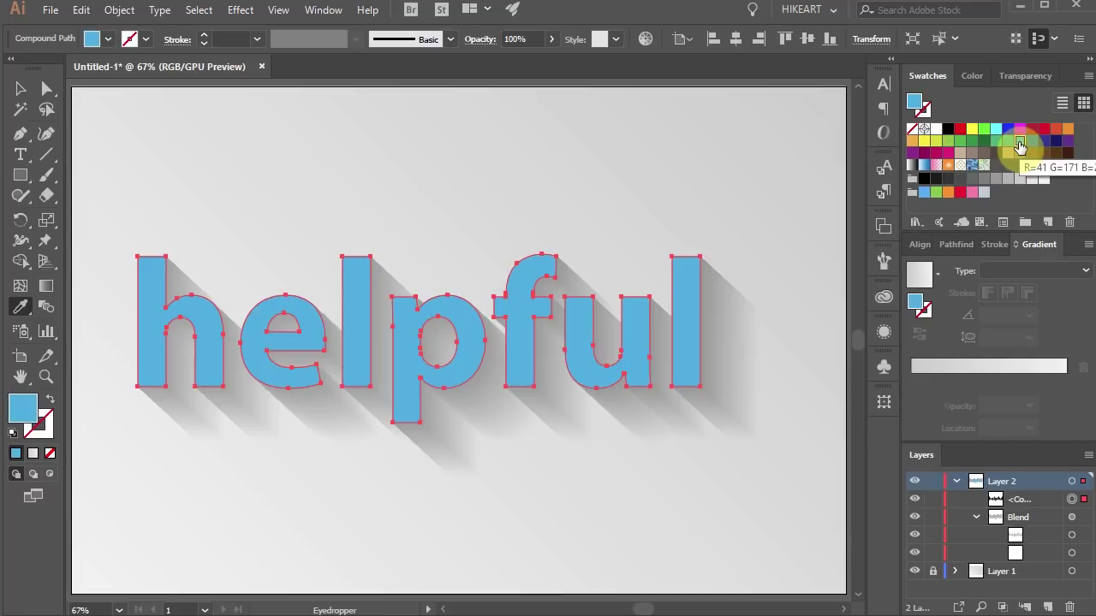
left_click(933, 571)
left_click(1072, 571)
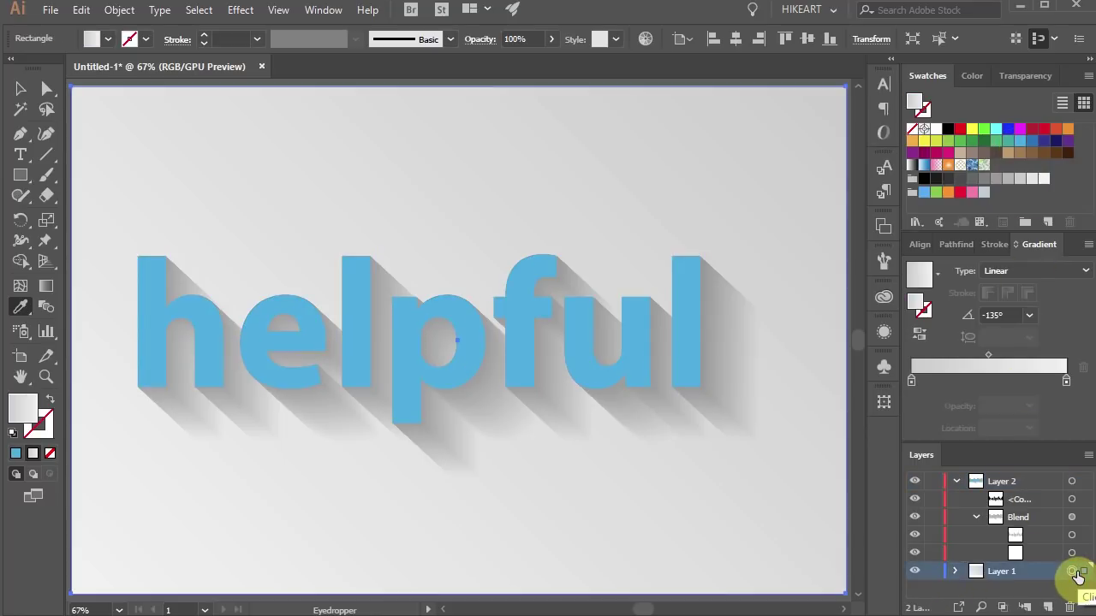
key("comma")
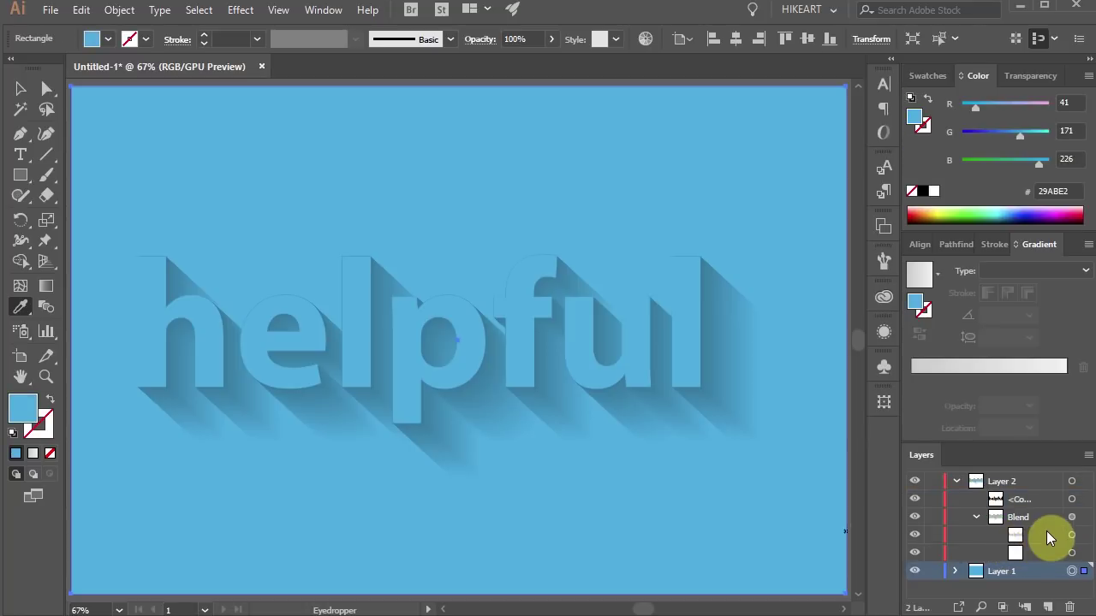
Switch the whole shadow blend's transparency mode to Normal
left_click(1072, 517)
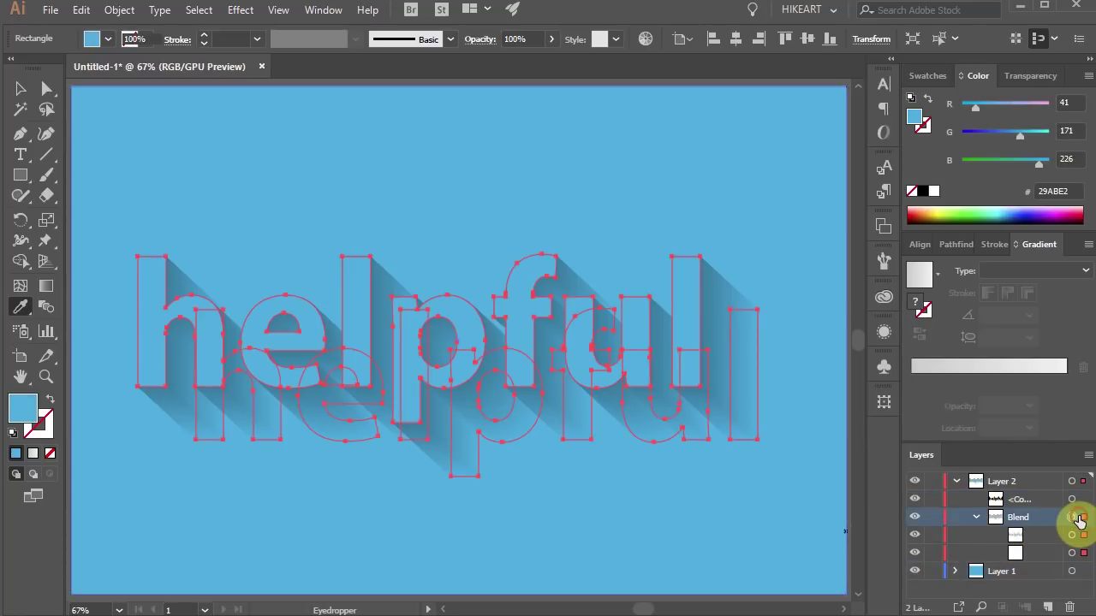
left_click(1082, 518)
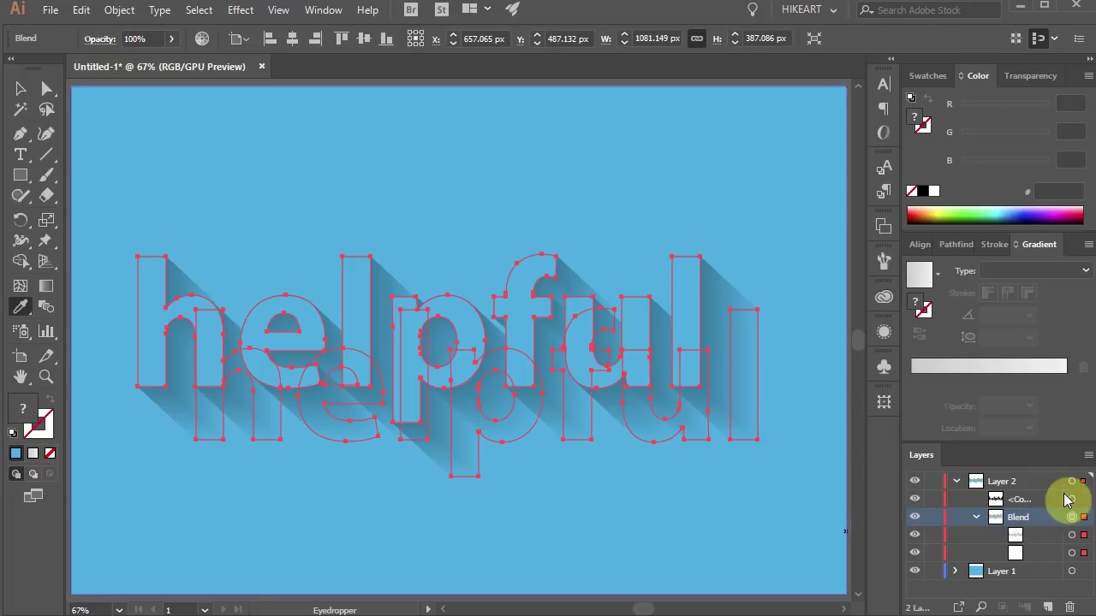
left_click(1027, 76)
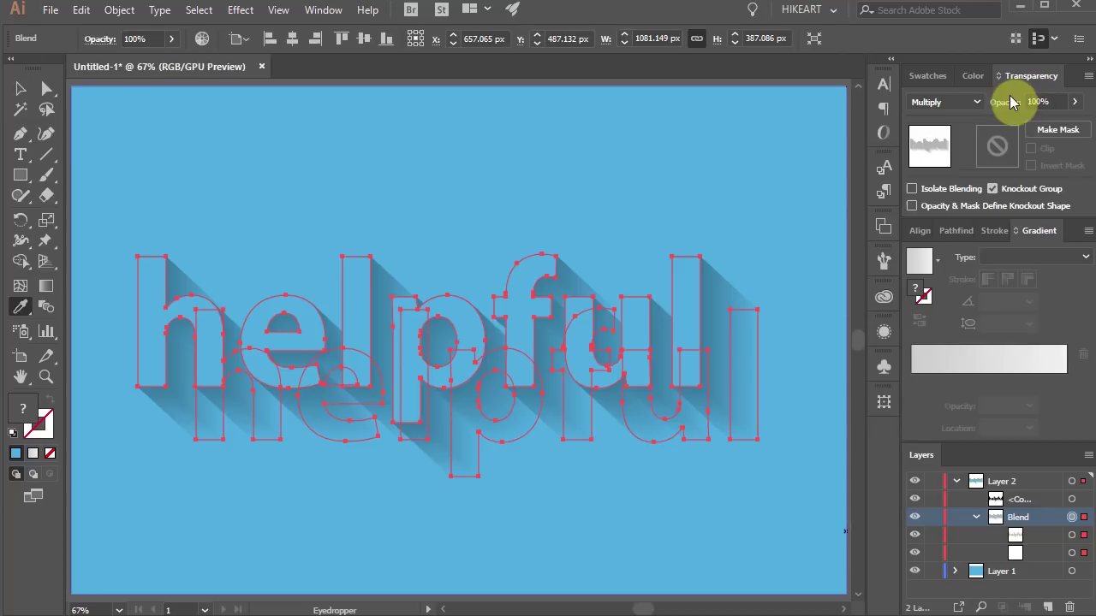
left_click(976, 102)
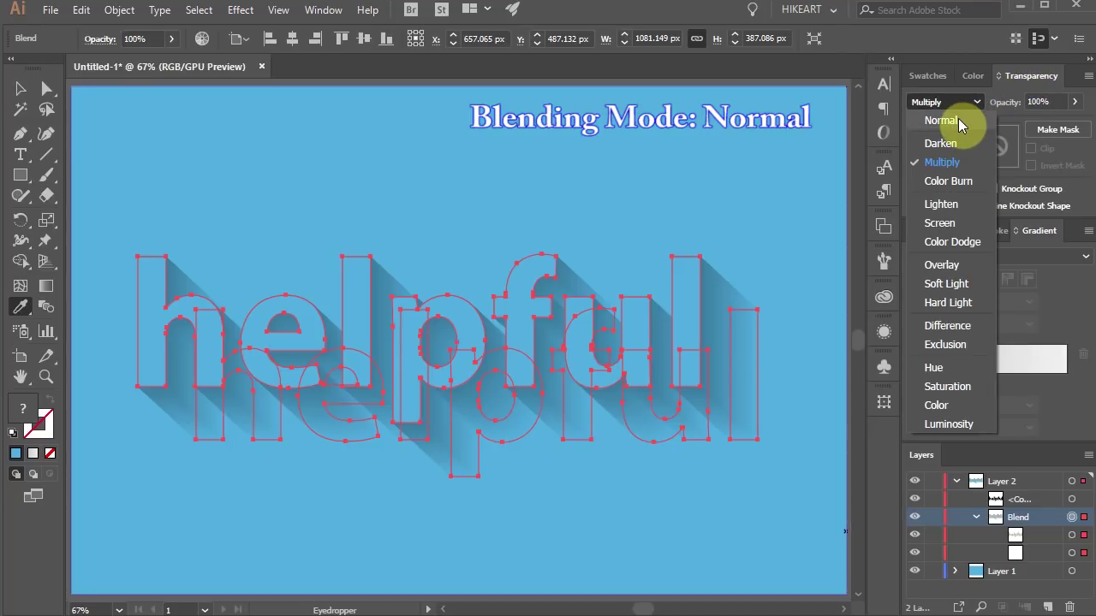
left_click(958, 120)
Fill the back copy of the shadow blend with black
left_click(1075, 553)
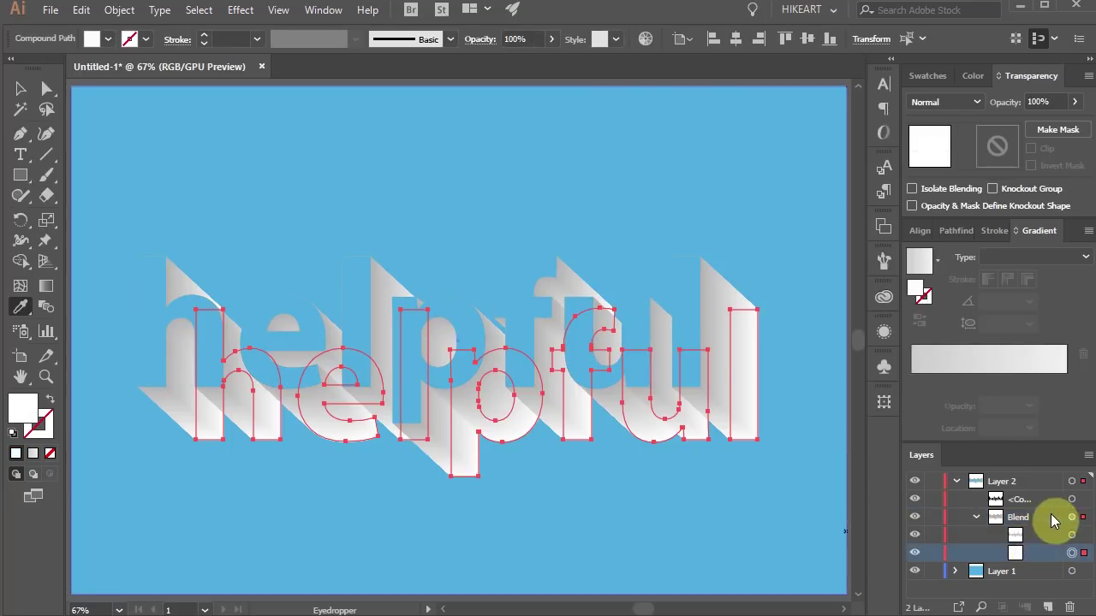
left_click(929, 77)
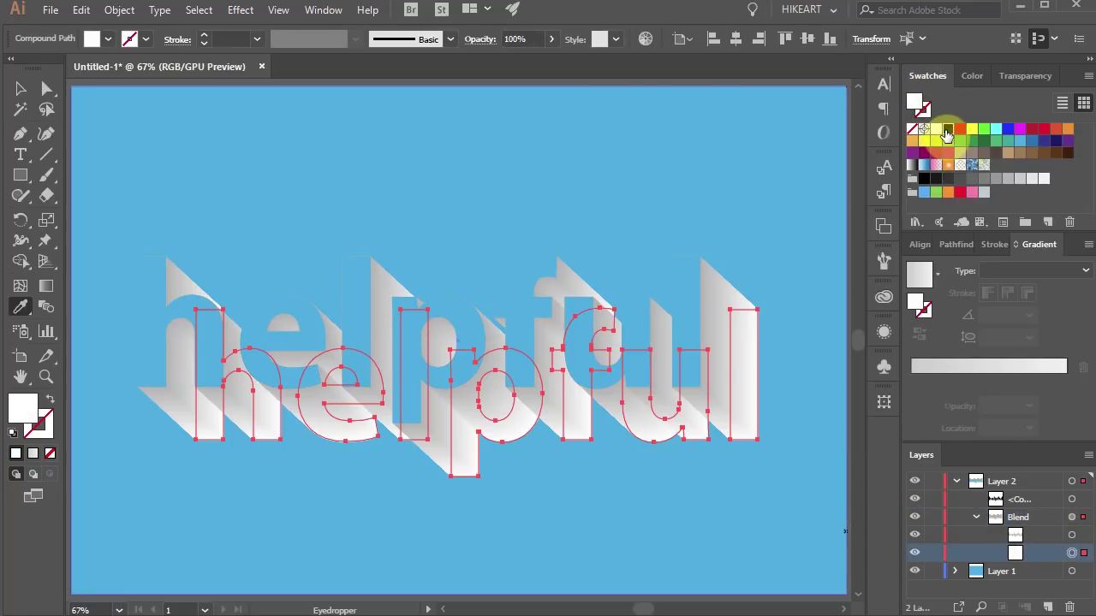
left_click(947, 129)
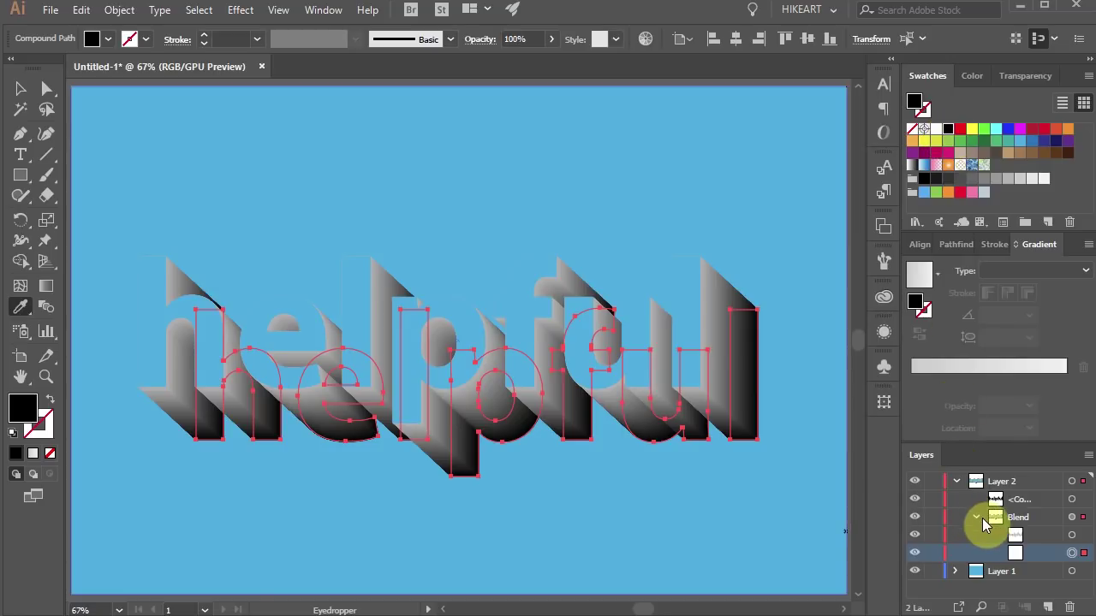
Recolour the shadow's front copy green and fill the background rectangle black
left_click(1072, 535)
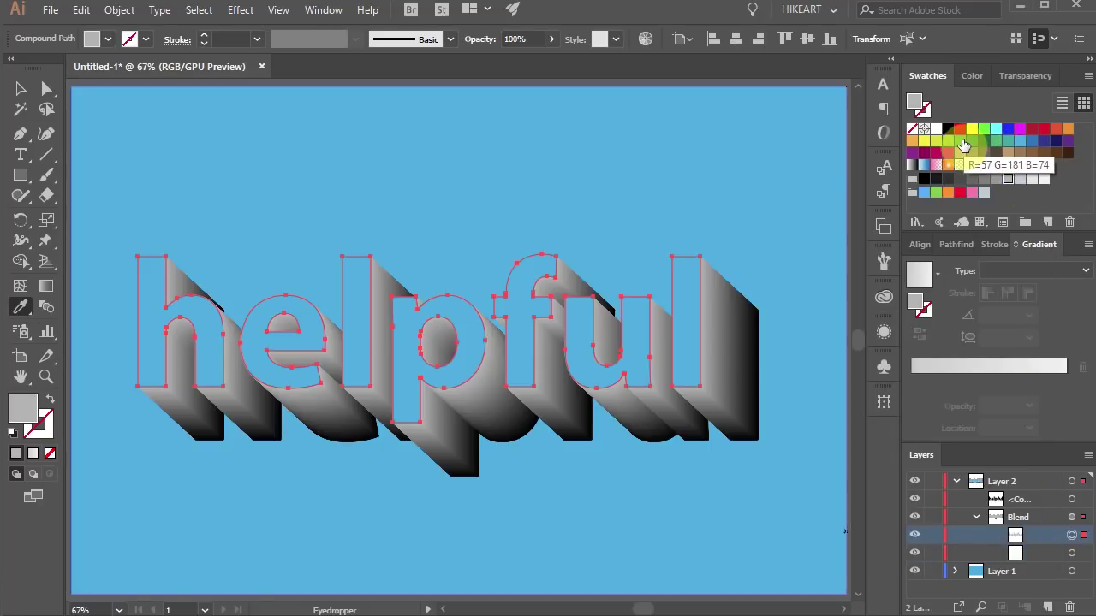
left_click(961, 143)
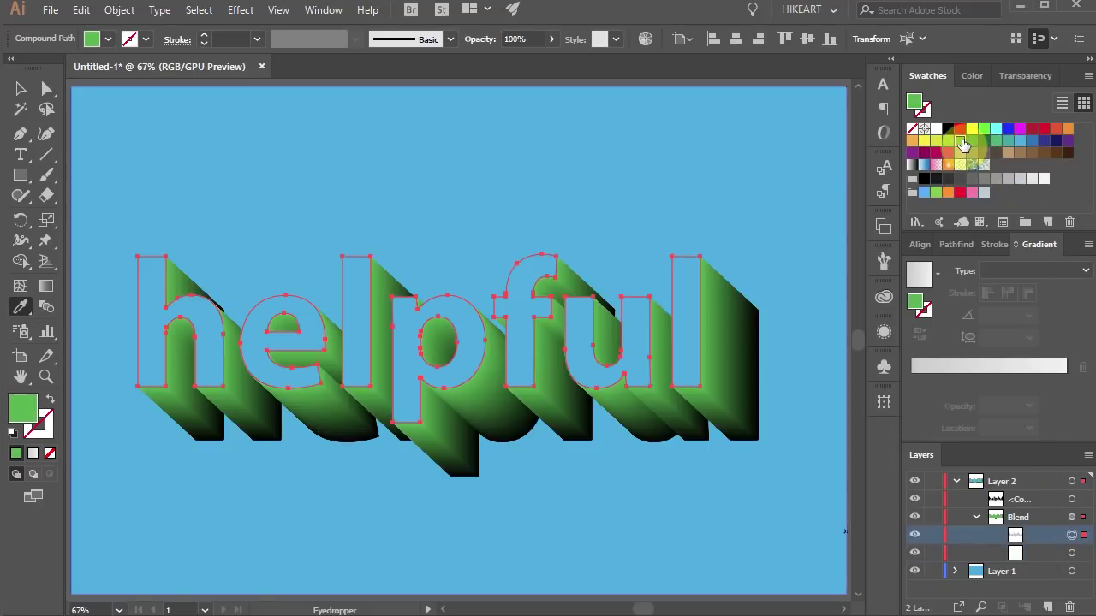
left_click(1071, 571)
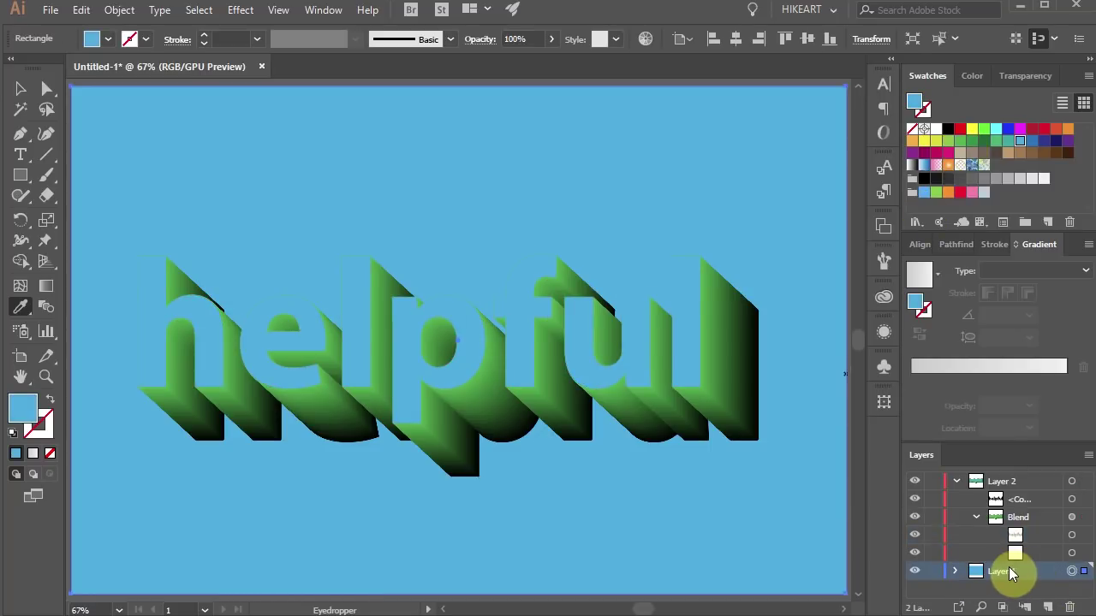
left_click(948, 130)
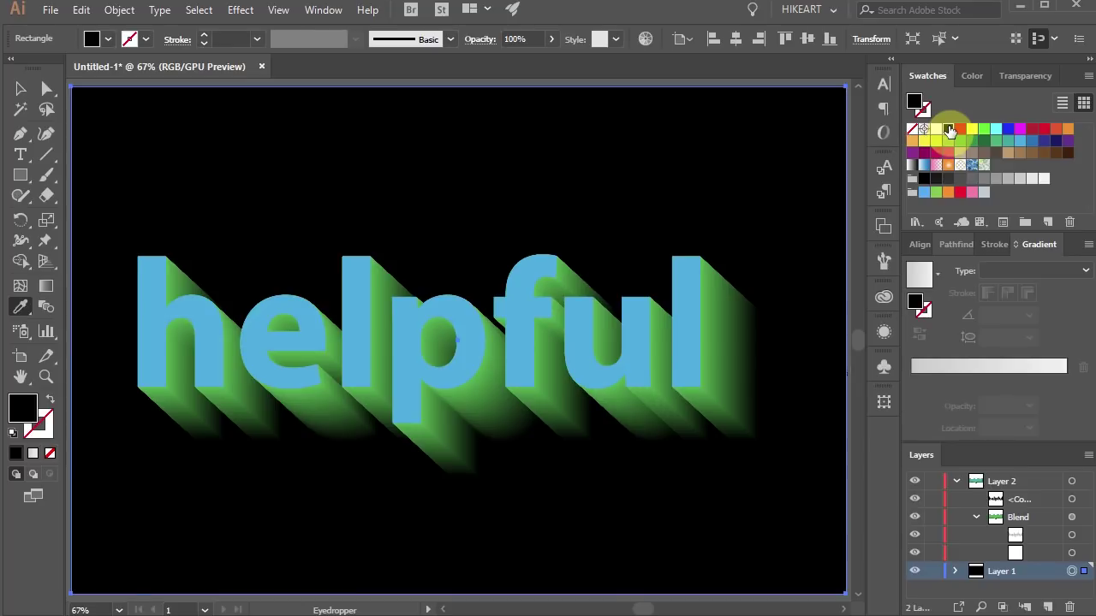
Fill the helpful letters black and lock the background layer, Layer 1
left_click(1072, 500)
left_click(1048, 499)
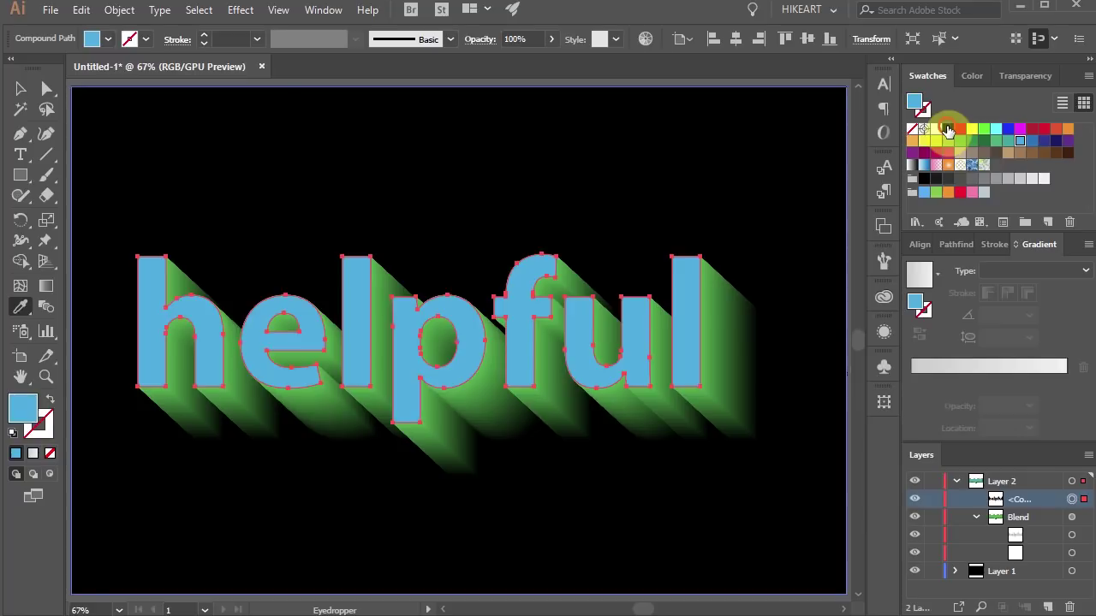
left_click(948, 128)
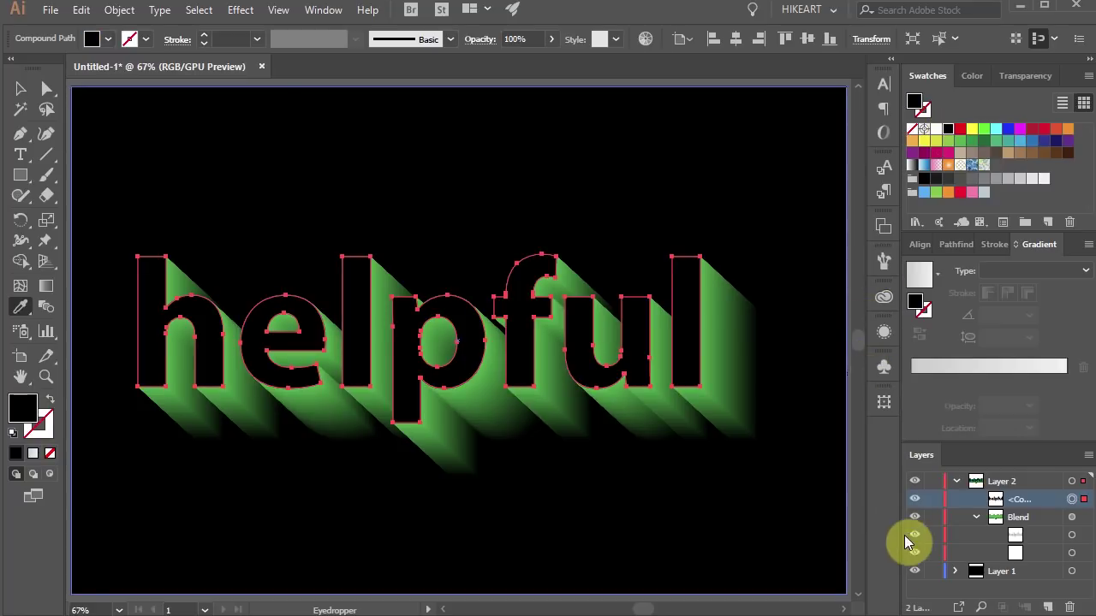
left_click(934, 571)
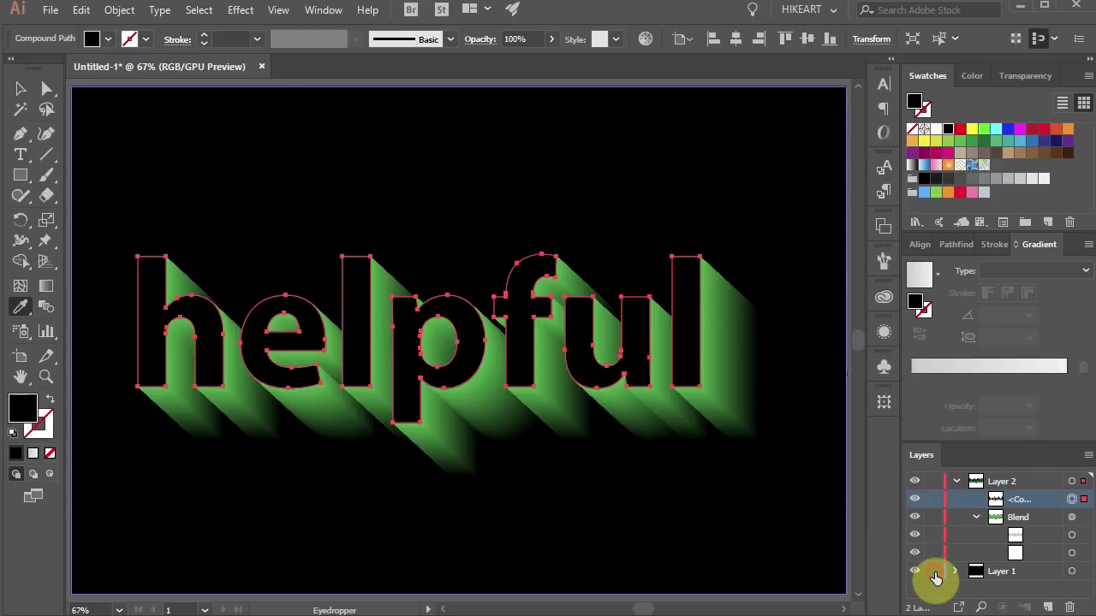
Give the shadow's front copy a green-to-blue linear gradient, then deselect it
key("v")
left_click(819, 560)
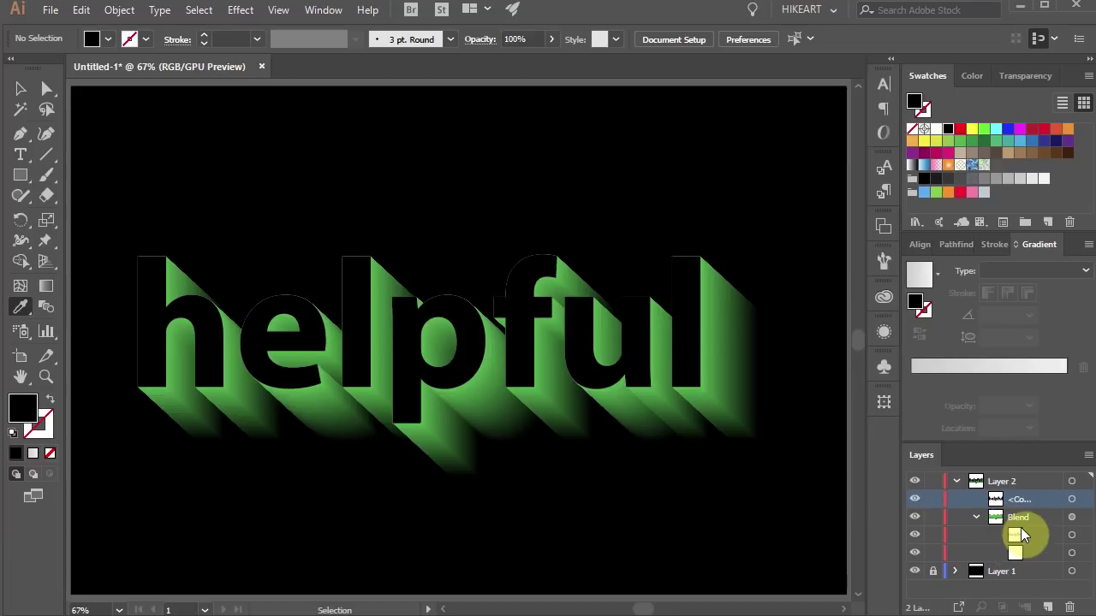
left_click(1071, 535)
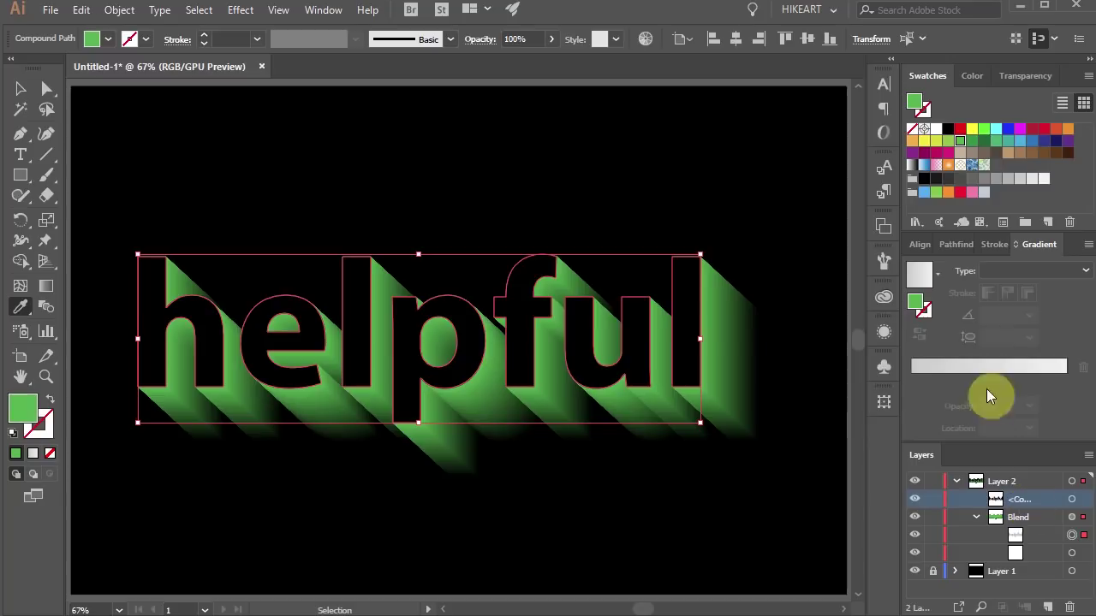
left_click(916, 373)
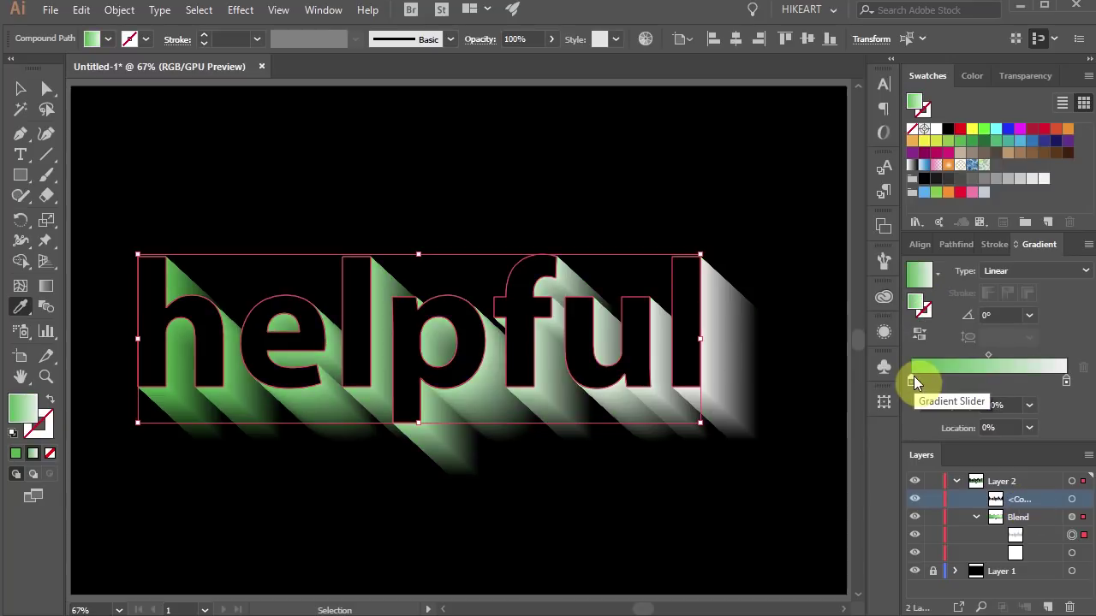
left_click(1021, 148)
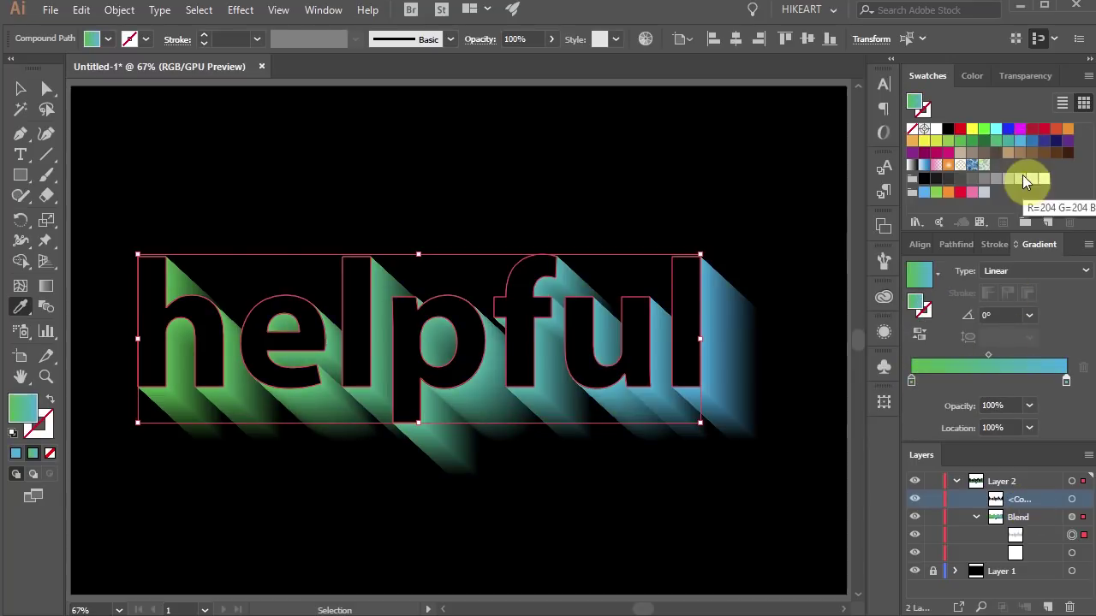
key("i")
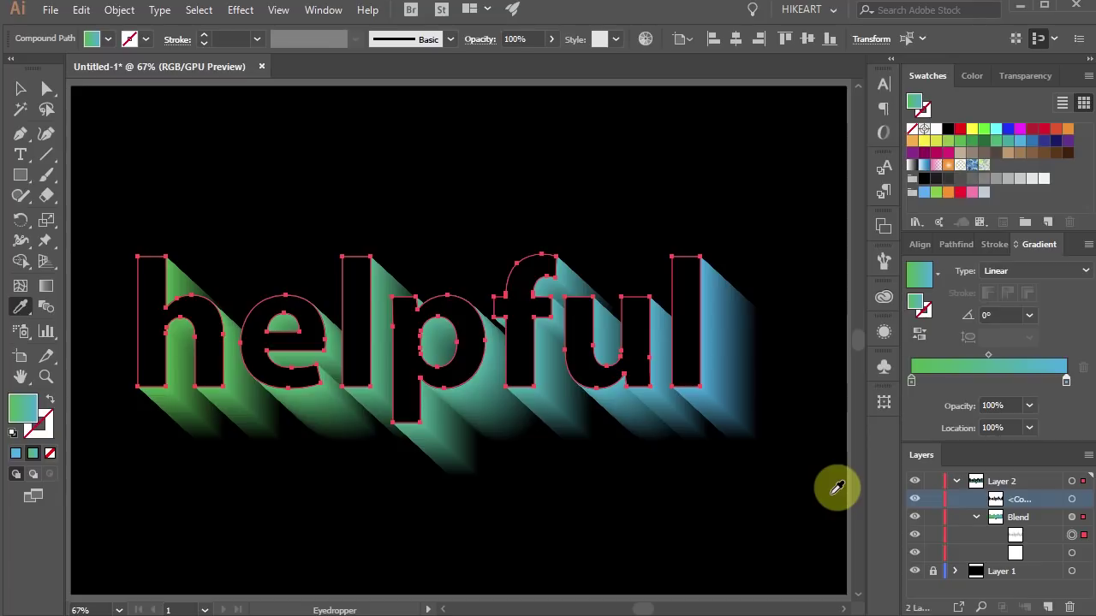
left_click(829, 516, "ctrl")
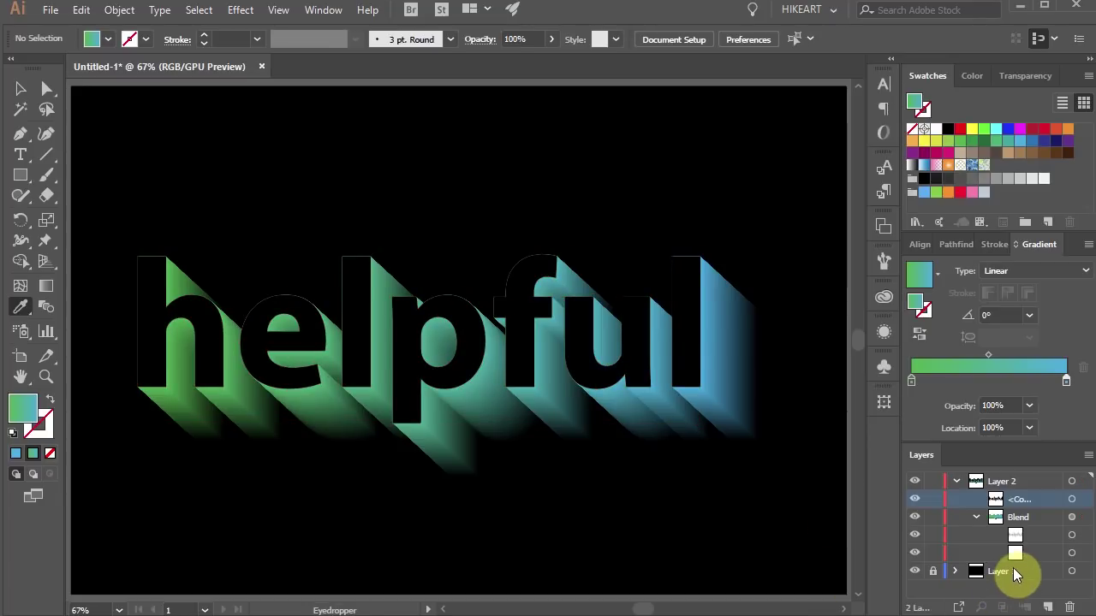
Drag the shadow's back copy up and right so the shadow trails above the letters
left_click(1071, 555)
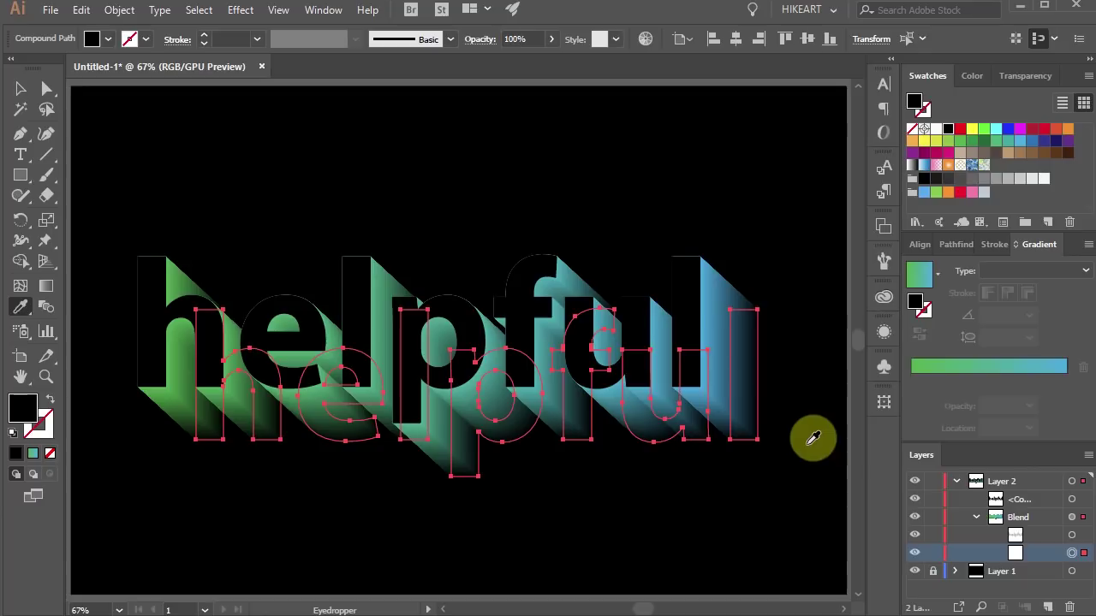
key("a")
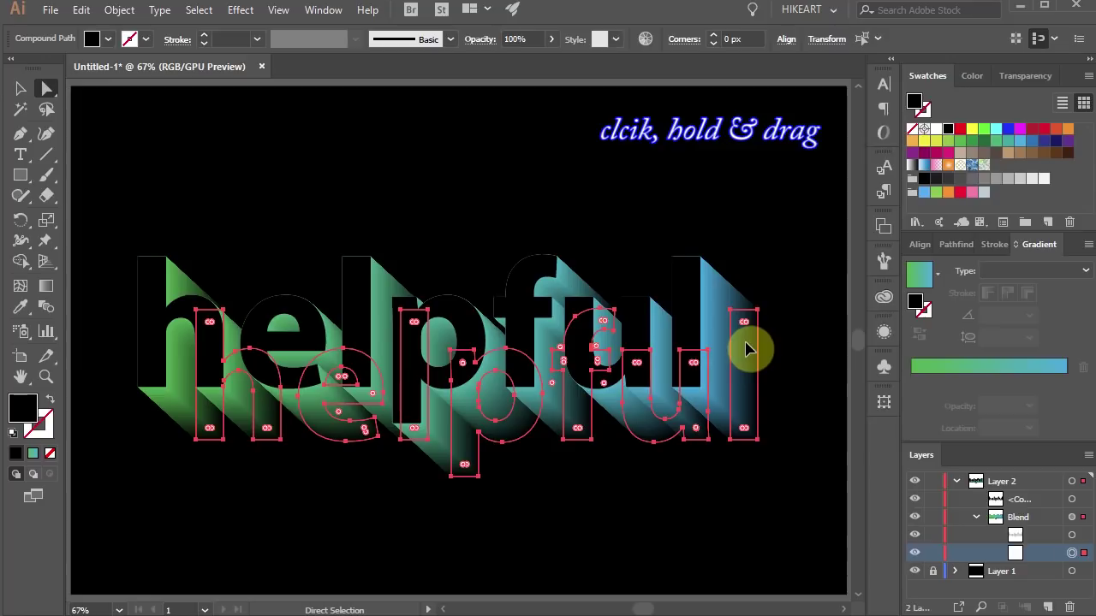
left_click_drag(746, 347, 778, 250)
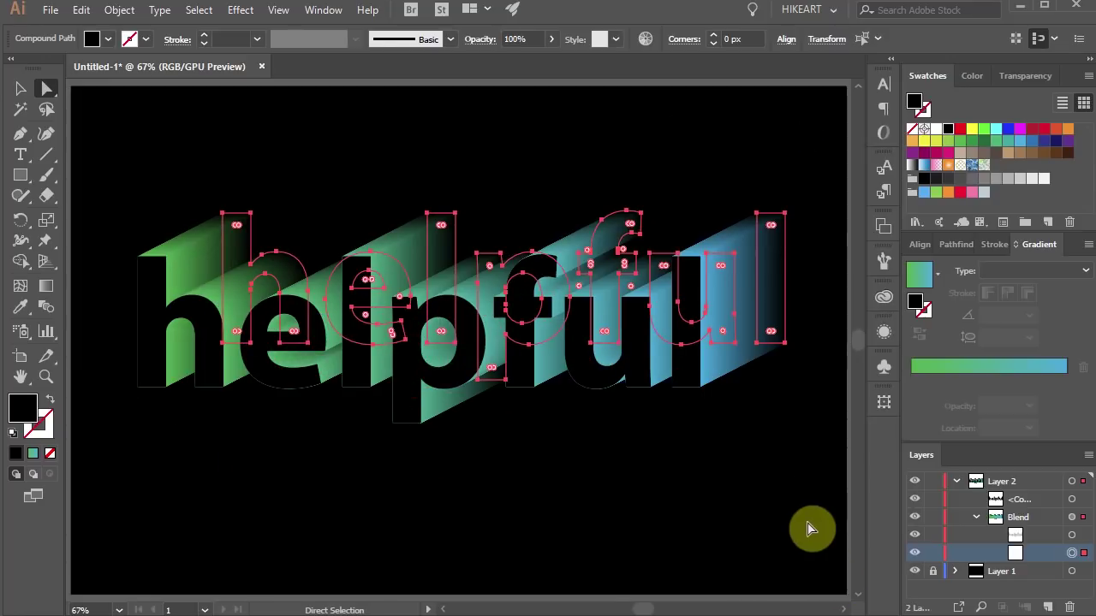